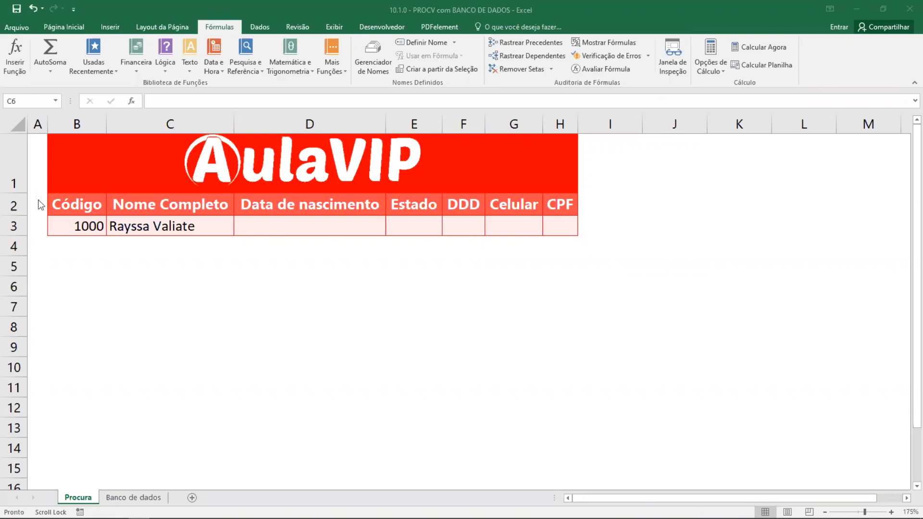
Examine the lookup table on the Procura sheet, checking each field in row 3 from Código to CPF.
{"action": "left_click_drag", "start_coordinate": [77, 149], "coordinate": [456, 220]}
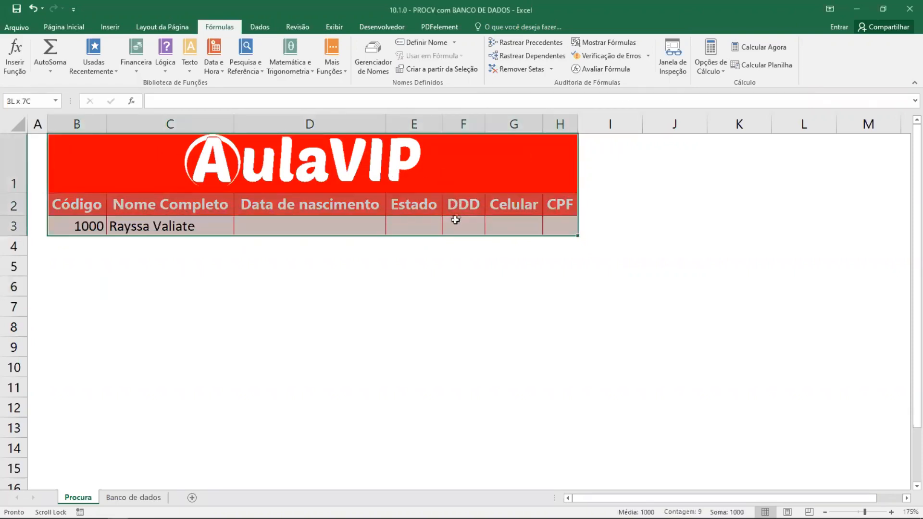
{"action": "left_click", "coordinate": [72, 227]}
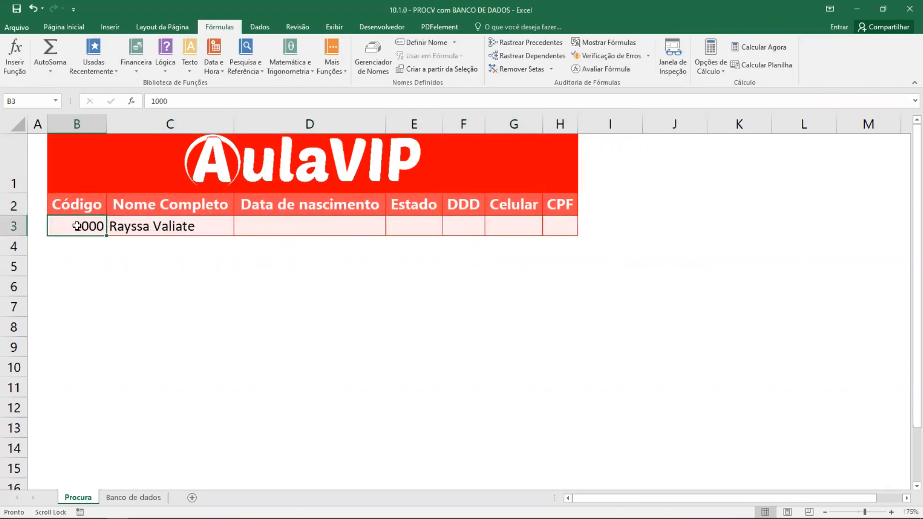
{"action": "left_click_drag", "start_coordinate": [82, 223], "coordinate": [558, 226]}
{"action": "left_click", "coordinate": [343, 230]}
{"action": "left_click", "coordinate": [407, 225]}
{"action": "left_click", "coordinate": [464, 223]}
{"action": "left_click", "coordinate": [526, 226]}
{"action": "left_click", "coordinate": [557, 223]}
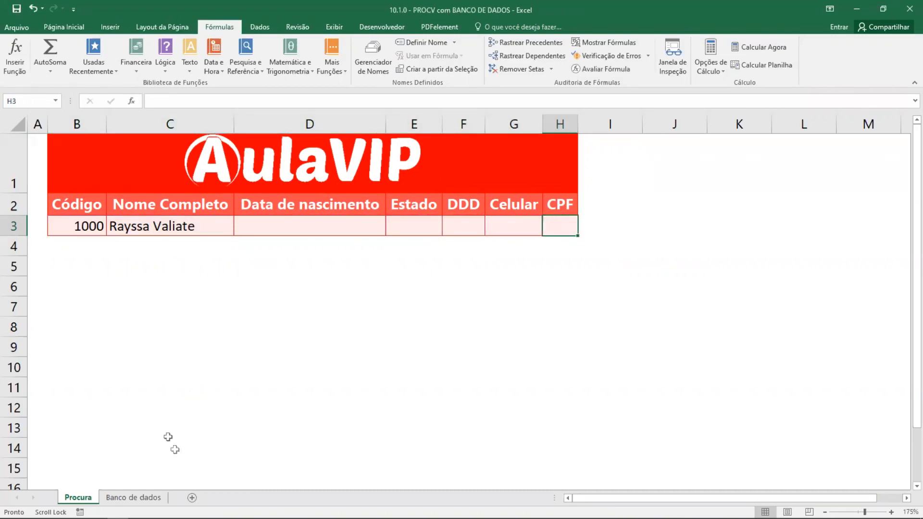
Look through the client records on the Banco de dados sheet.
{"action": "left_click", "coordinate": [133, 497]}
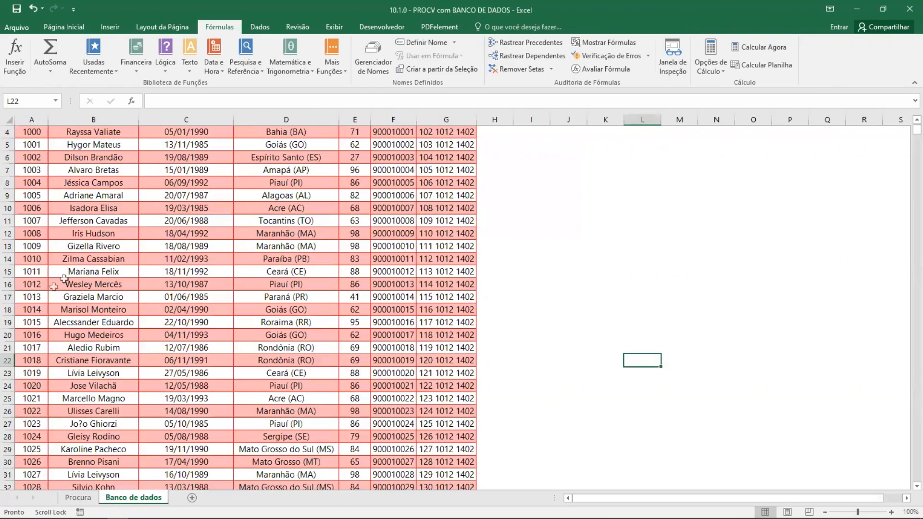
{"action": "scroll", "coordinate": [116, 217], "scroll_direction": "down", "scroll_amount": 3}
{"action": "scroll", "coordinate": [116, 218], "scroll_direction": "down", "scroll_amount": 18}
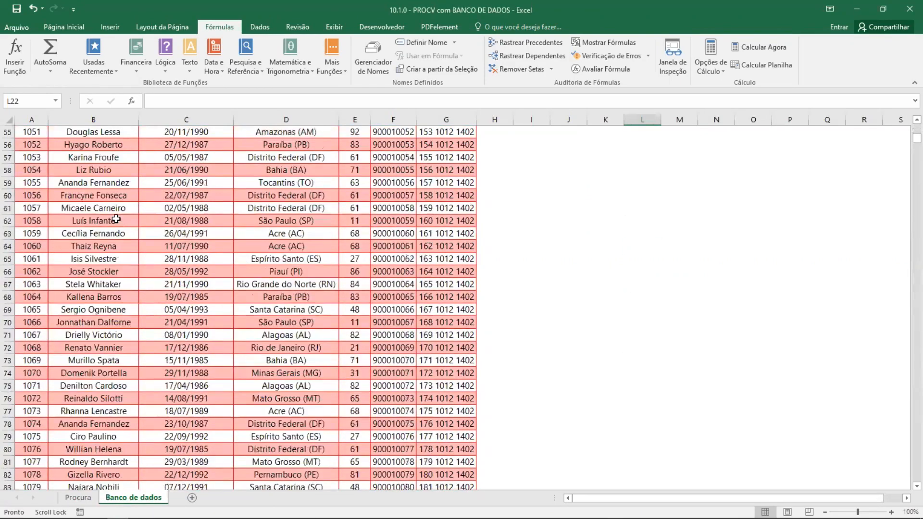
{"action": "scroll", "coordinate": [116, 219], "scroll_direction": "up", "scroll_amount": 20}
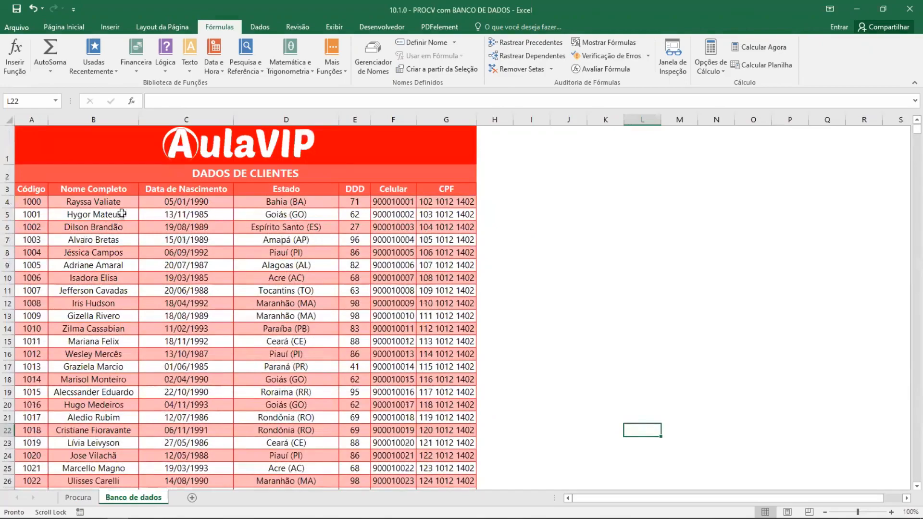
{"action": "scroll", "coordinate": [299, 206], "scroll_direction": "down", "scroll_amount": 20}
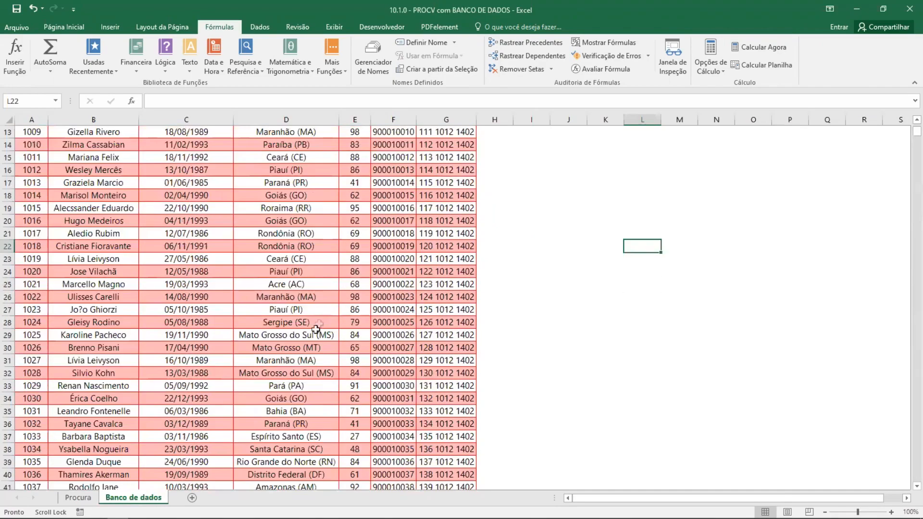
{"action": "scroll", "coordinate": [306, 335], "scroll_direction": "down", "scroll_amount": 20}
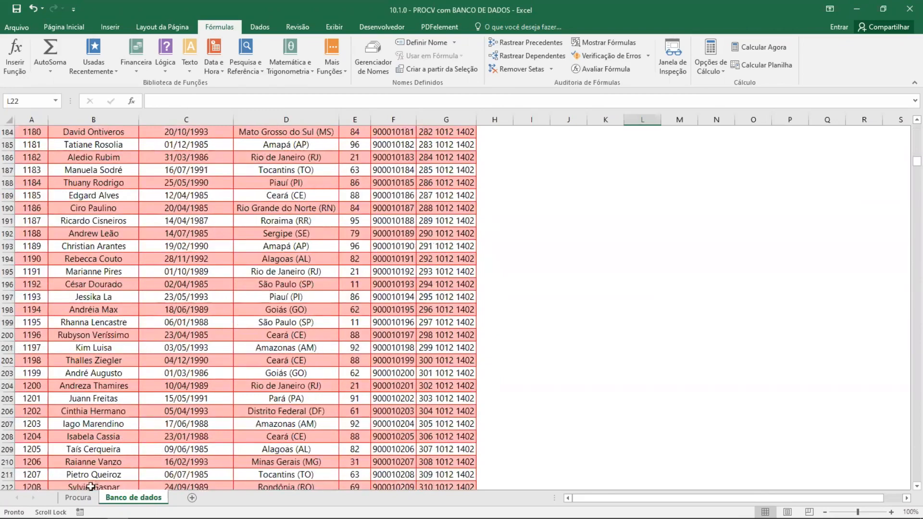
Review the lookup row B3:H3 on the Procura sheet and select the Código cell B3.
{"action": "left_click", "coordinate": [78, 498]}
{"action": "left_click_drag", "start_coordinate": [79, 227], "coordinate": [547, 224]}
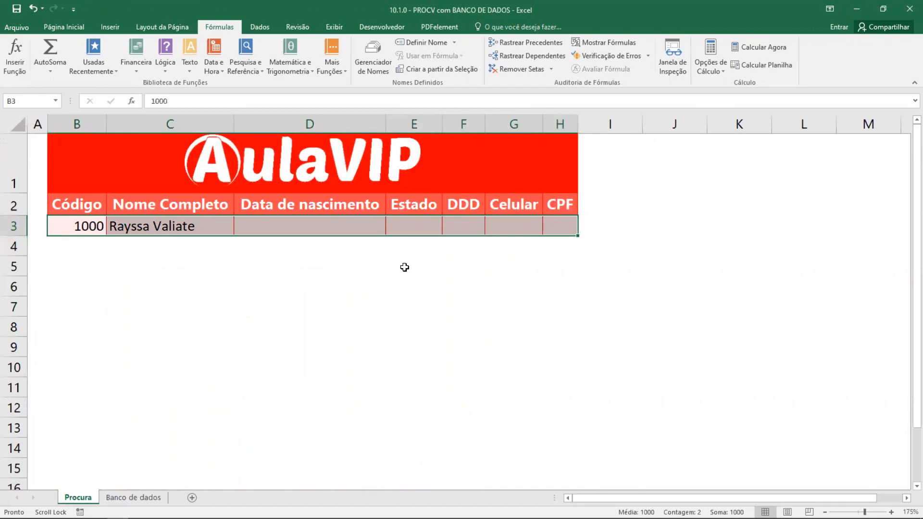
{"action": "left_click", "coordinate": [404, 267]}
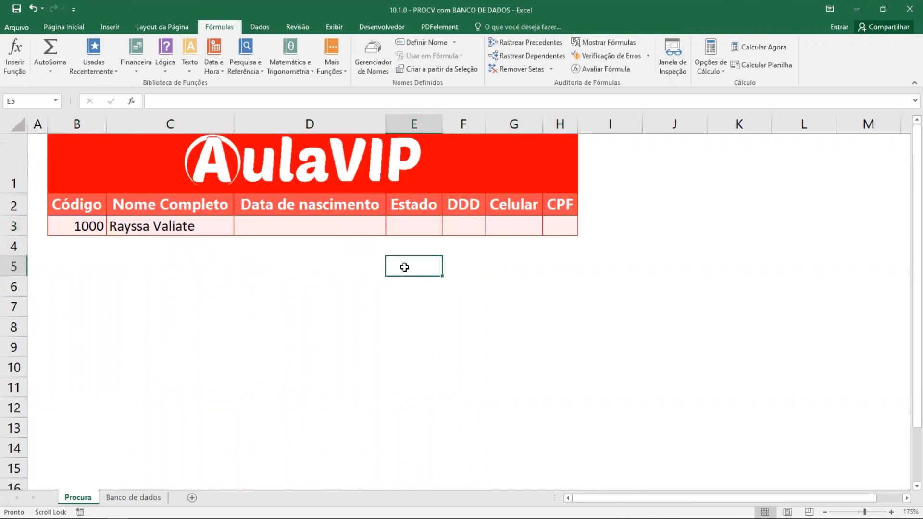
{"action": "left_click", "coordinate": [77, 226]}
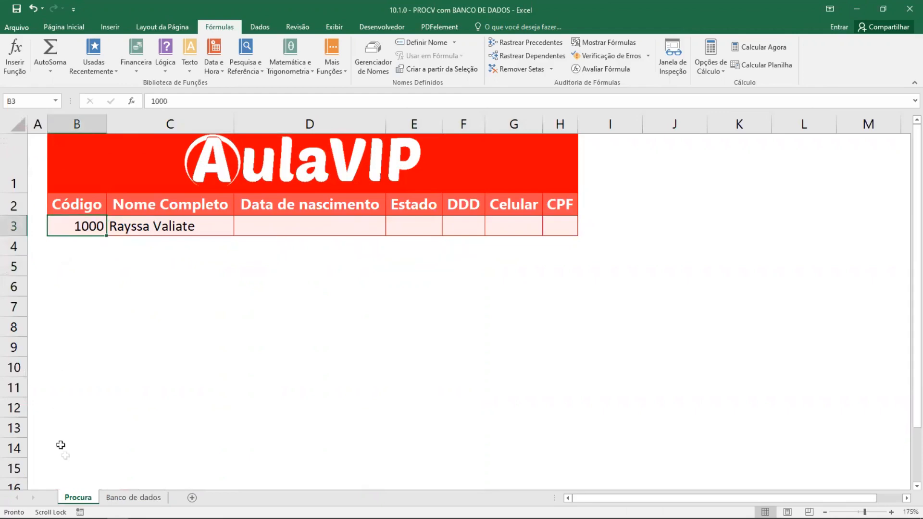
Examine the Código column of the Banco de dados client table, starting from its first record in A4.
{"action": "left_click", "coordinate": [127, 502]}
{"action": "scroll", "coordinate": [41, 198], "scroll_direction": "up", "scroll_amount": 15}
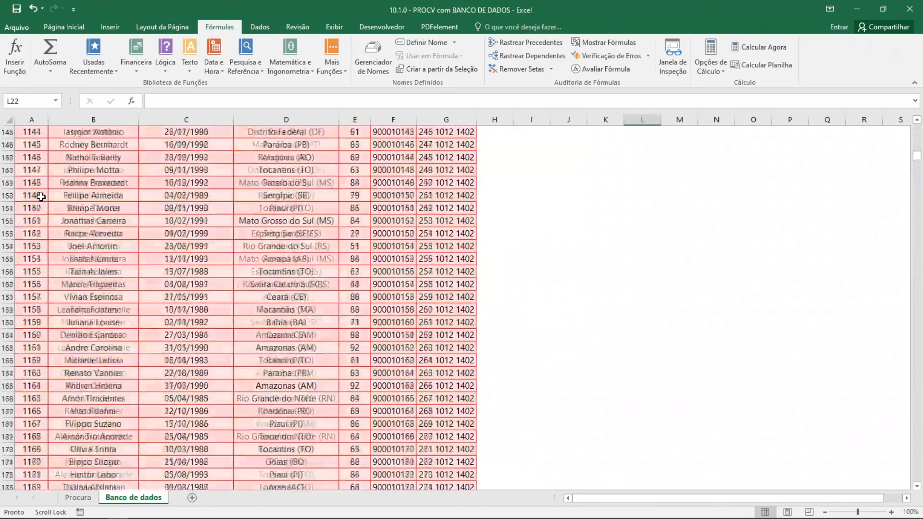
{"action": "scroll", "coordinate": [41, 197], "scroll_direction": "up", "scroll_amount": 20}
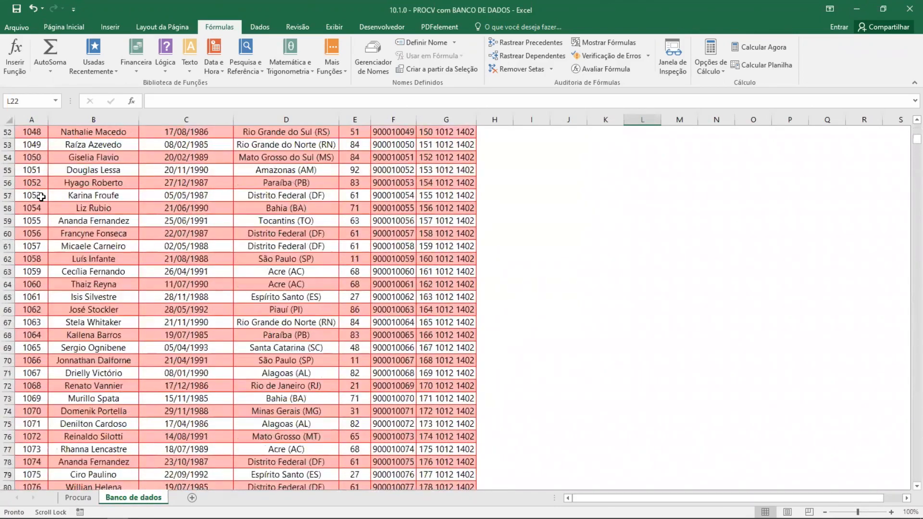
{"action": "scroll", "coordinate": [40, 197], "scroll_direction": "up", "scroll_amount": 6}
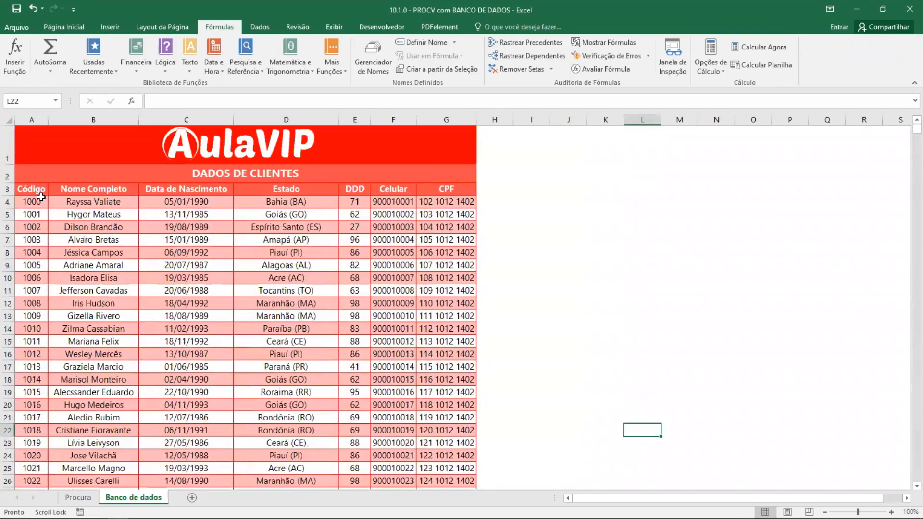
{"action": "left_click", "coordinate": [31, 120]}
{"action": "left_click", "coordinate": [30, 206]}
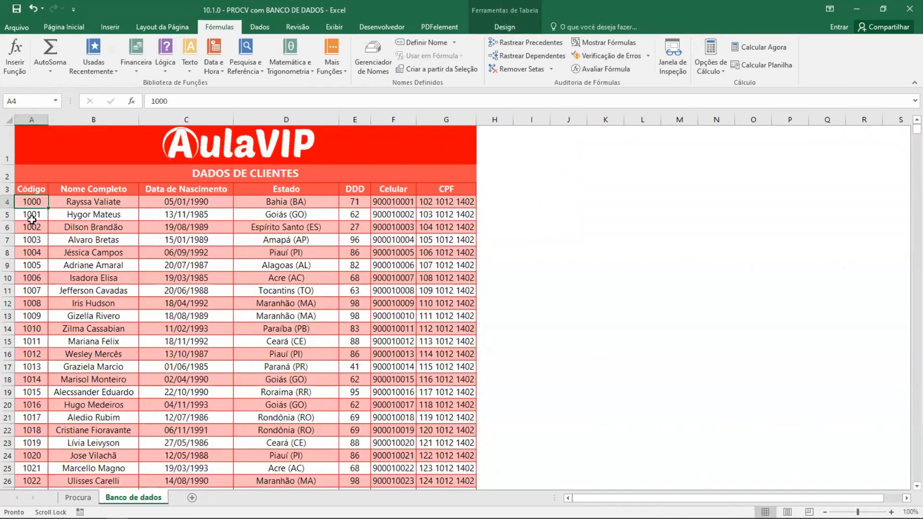
{"action": "left_click_drag", "start_coordinate": [32, 204], "coordinate": [39, 304]}
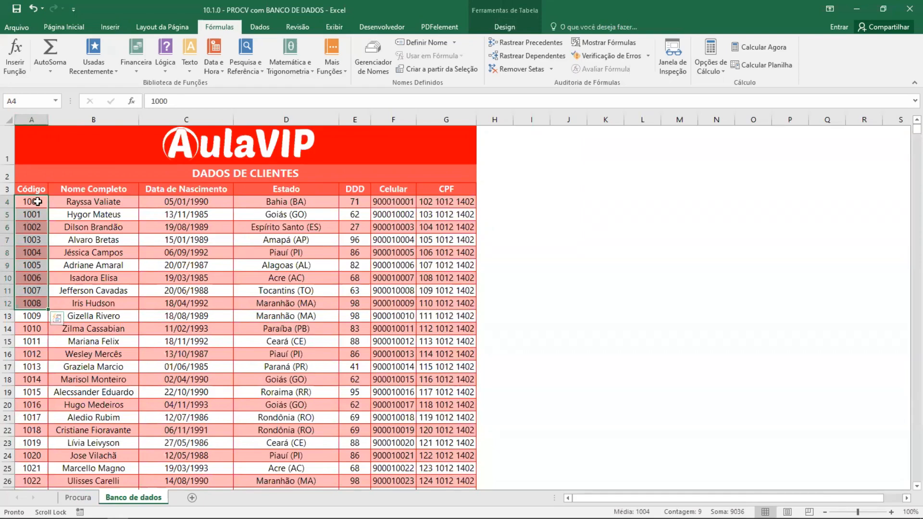
{"action": "left_click", "coordinate": [38, 201]}
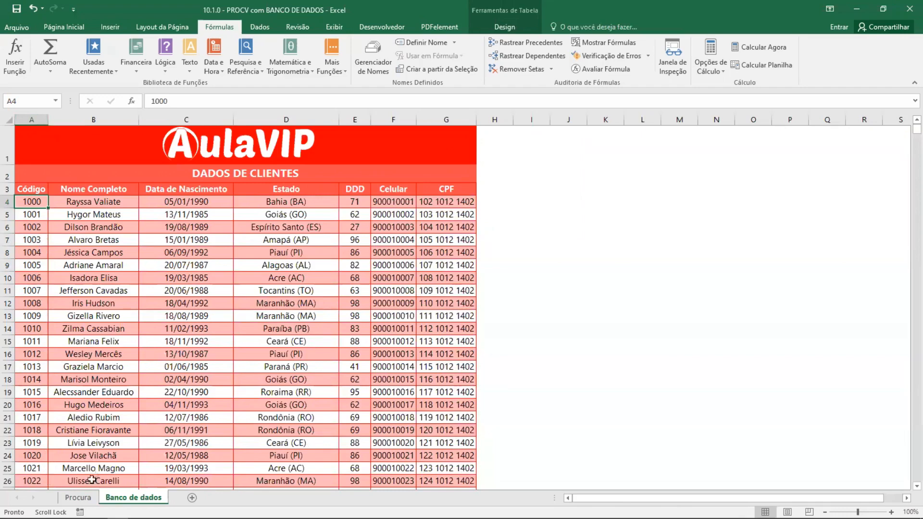
Try a three-digit client code that is missing from the database in cell B3 of the Procura sheet.
{"action": "left_click", "coordinate": [86, 502]}
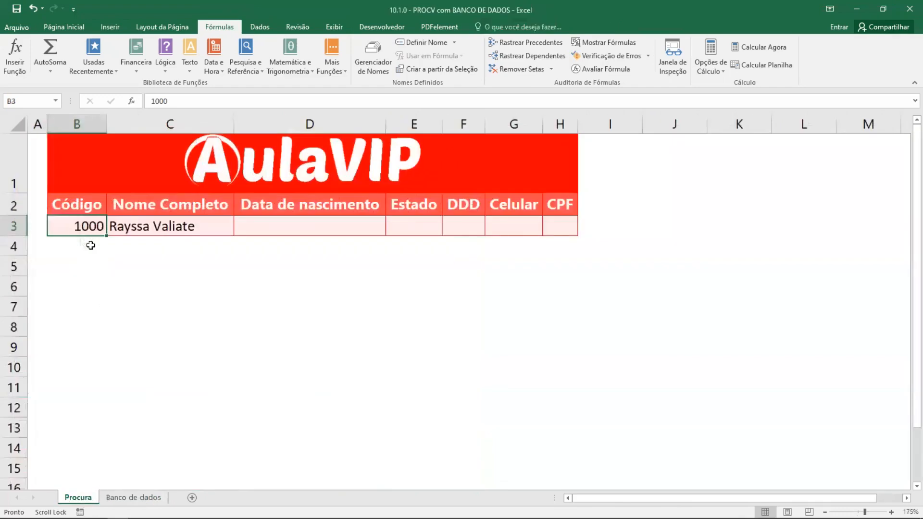
{"action": "left_click", "coordinate": [121, 262]}
{"action": "left_click", "coordinate": [94, 221]}
{"action": "type", "text": "100"}
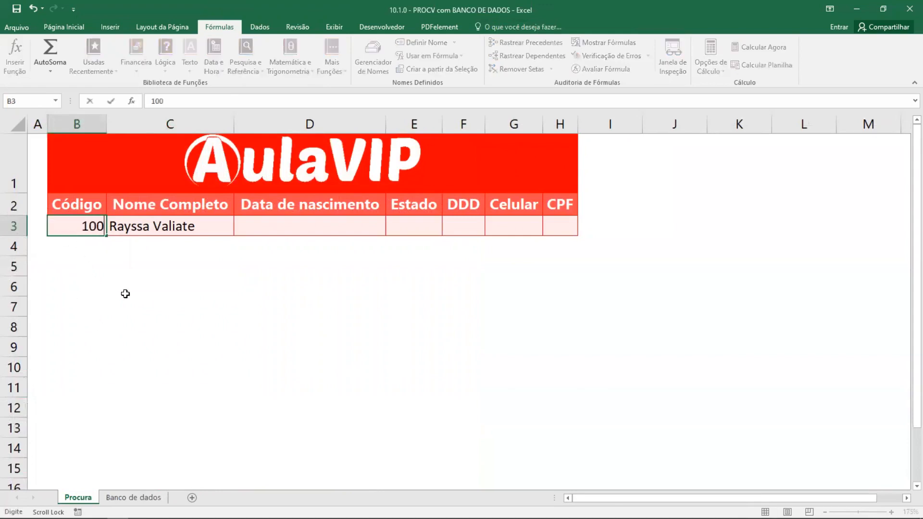
{"action": "key", "text": "Return"}
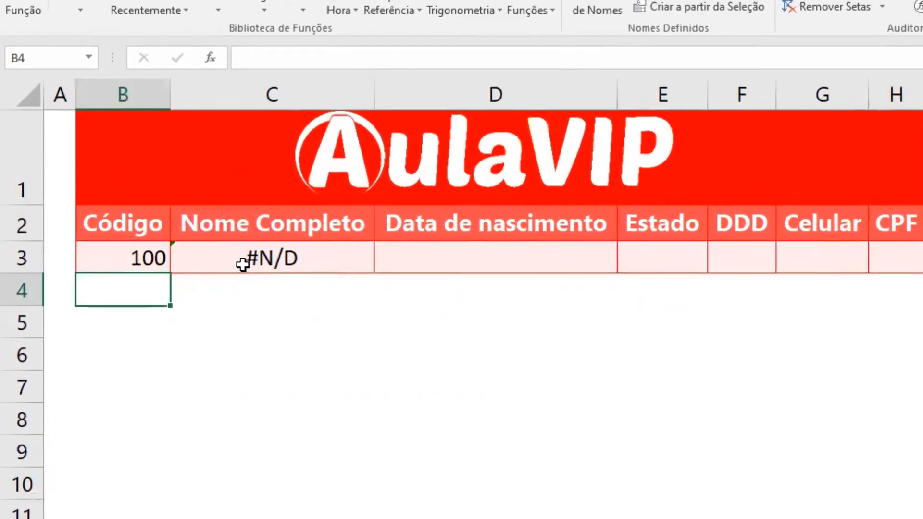
Enter the client code of the database's second record in cell B3 to look up that client's name.
{"action": "left_click", "coordinate": [117, 258]}
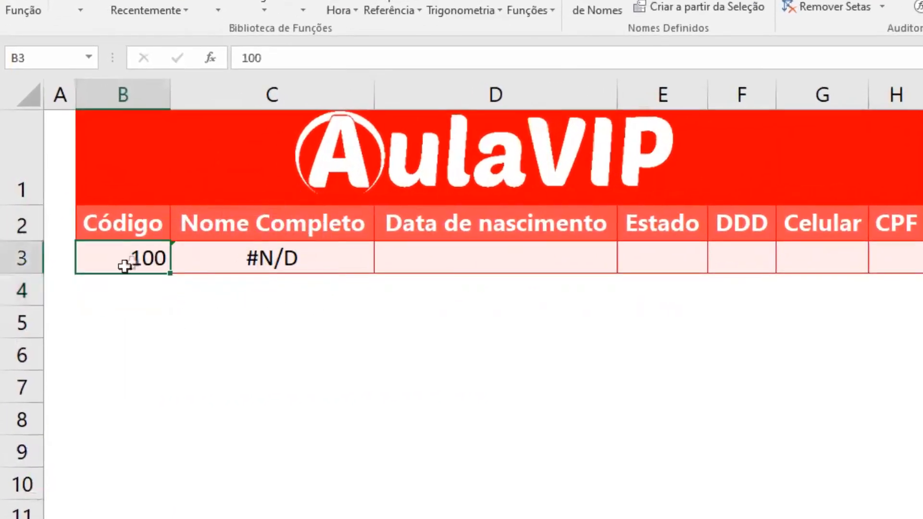
{"action": "type", "text": "1"}
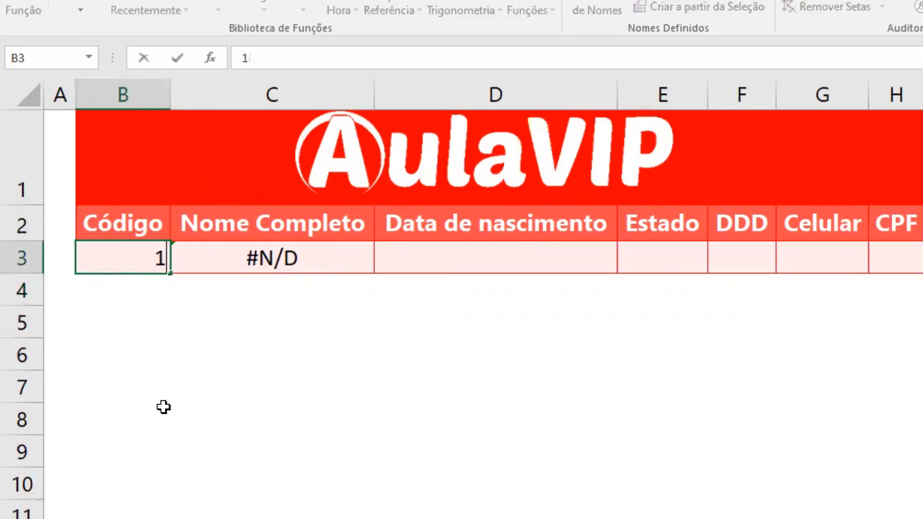
{"action": "type", "text": "001"}
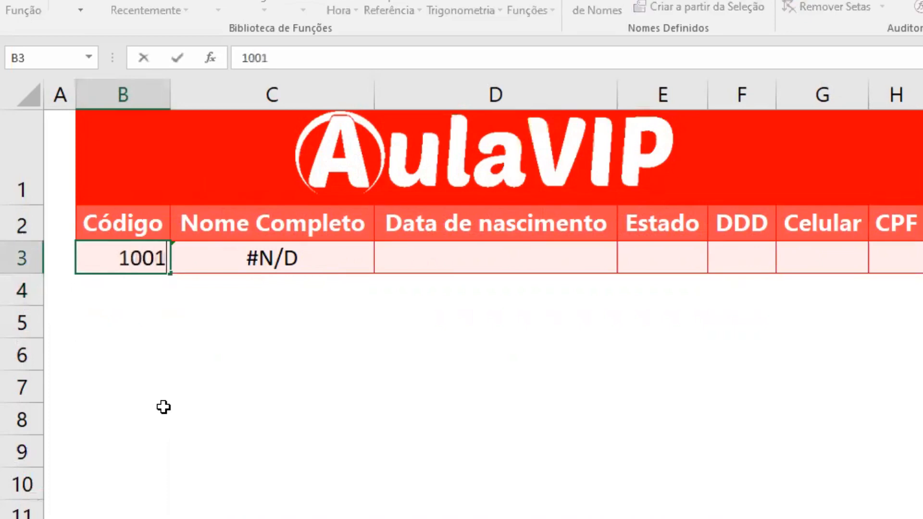
{"action": "key", "text": "Return"}
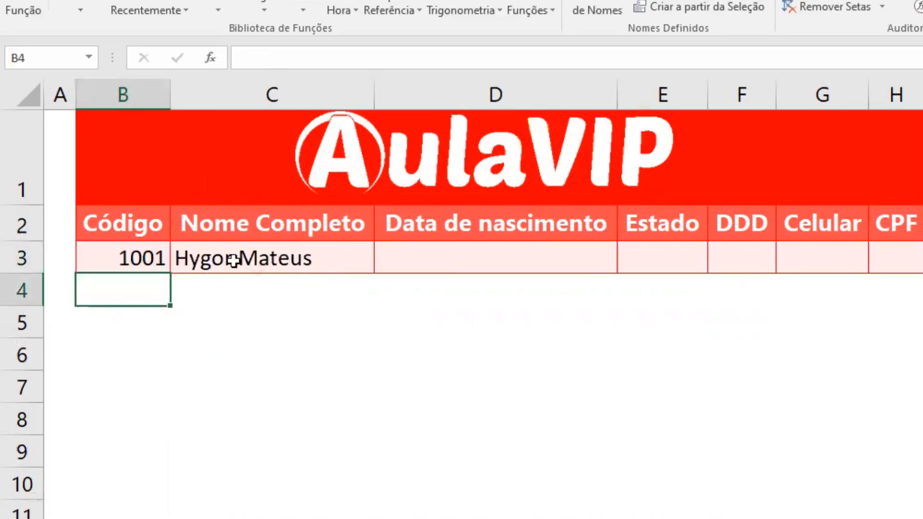
{"action": "left_click", "coordinate": [148, 257]}
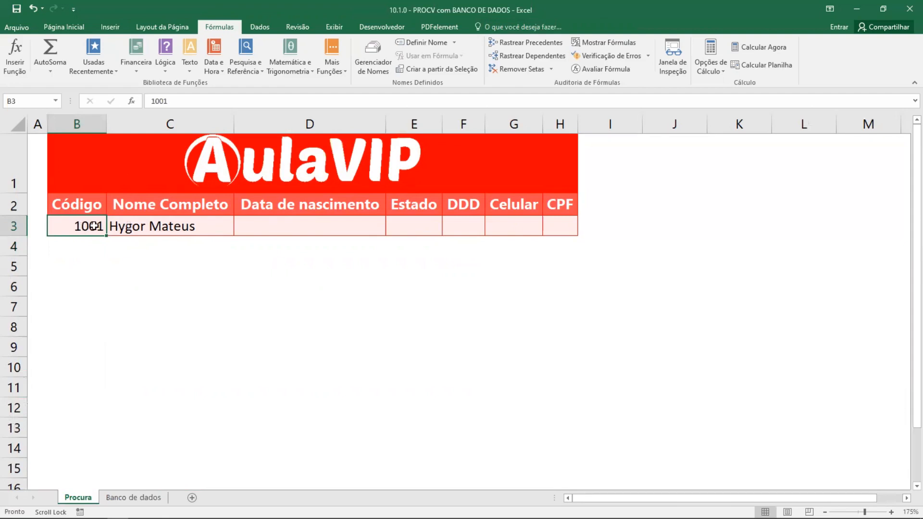
{"action": "left_click", "coordinate": [150, 258]}
{"action": "left_click", "coordinate": [77, 226]}
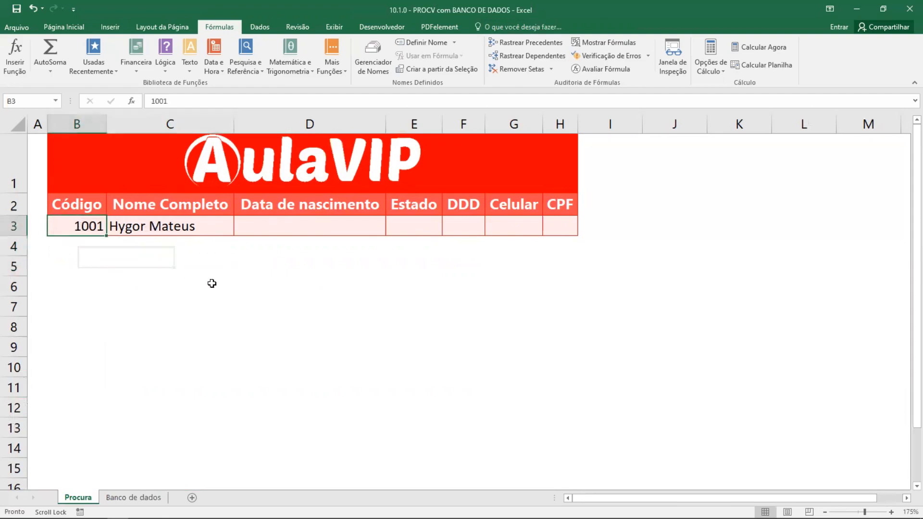
{"action": "left_click", "coordinate": [173, 288]}
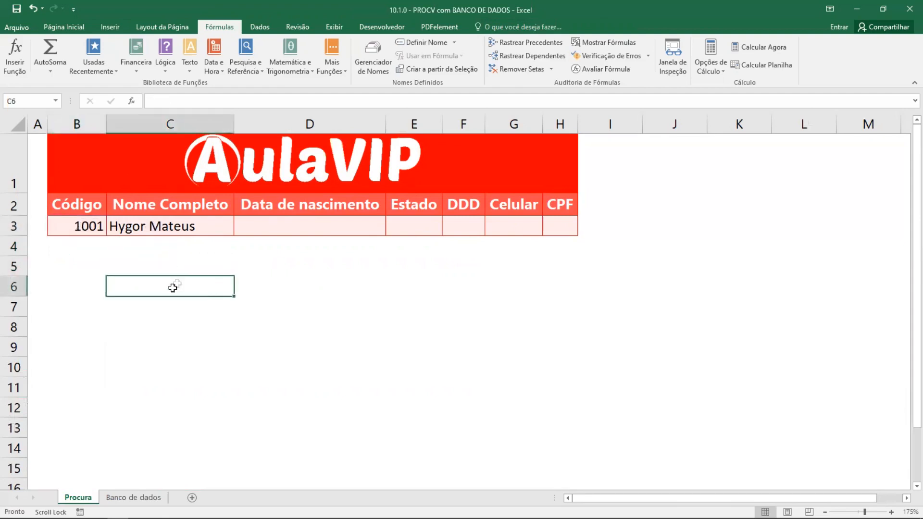
Select the named range dadosclientes covering the client records on the Banco de dados sheet.
{"action": "left_click", "coordinate": [140, 498]}
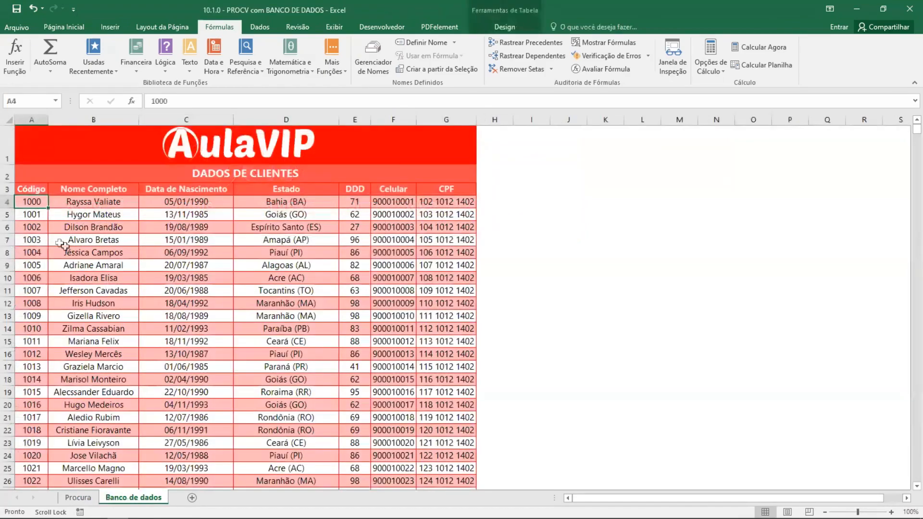
{"action": "left_click_drag", "start_coordinate": [41, 202], "coordinate": [444, 346]}
{"action": "scroll", "coordinate": [240, 289], "scroll_direction": "up", "scroll_amount": 1}
{"action": "left_click", "coordinate": [94, 253]}
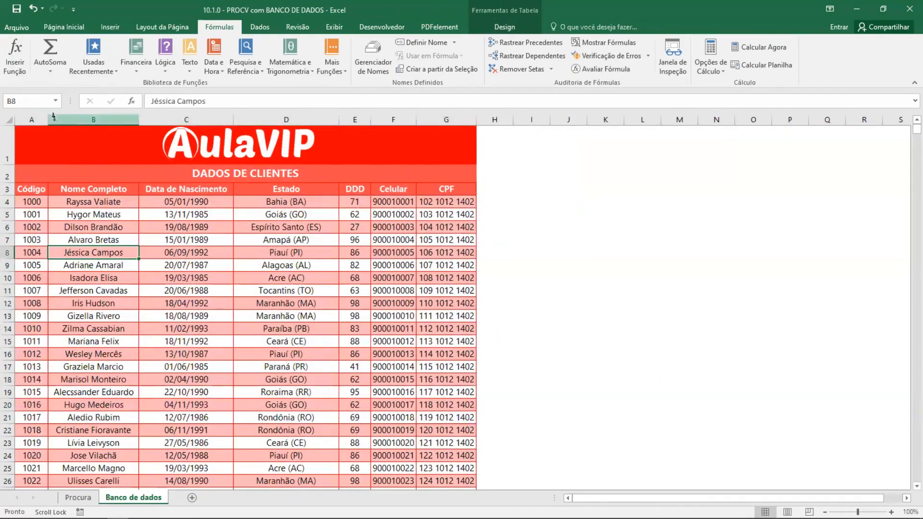
{"action": "left_click", "coordinate": [55, 102]}
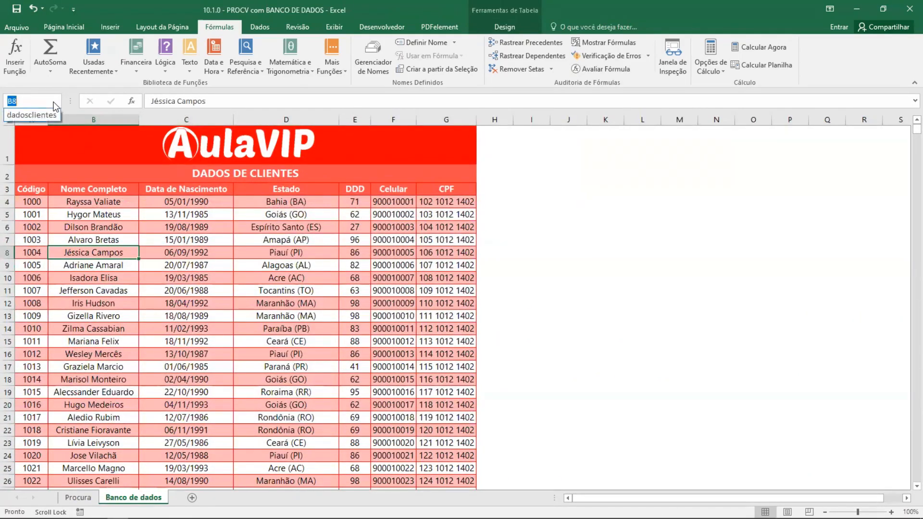
{"action": "left_click", "coordinate": [29, 115]}
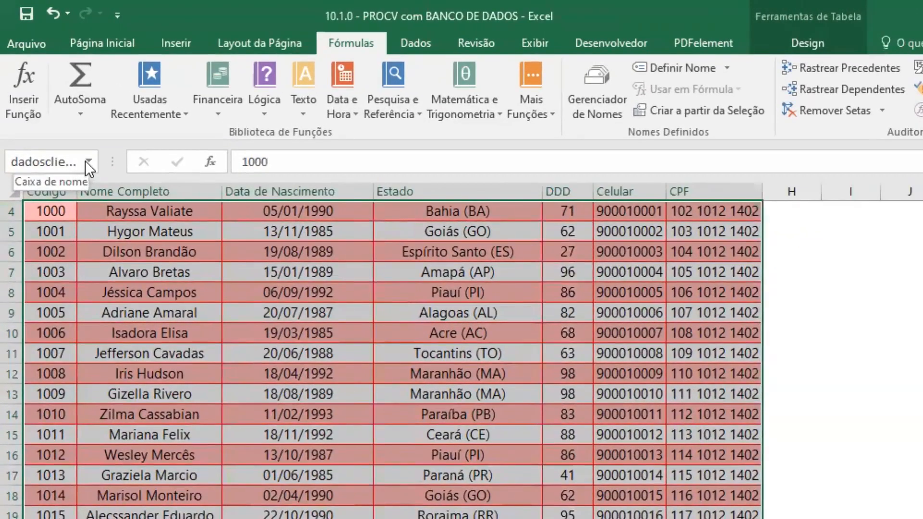
{"action": "left_click", "coordinate": [86, 160]}
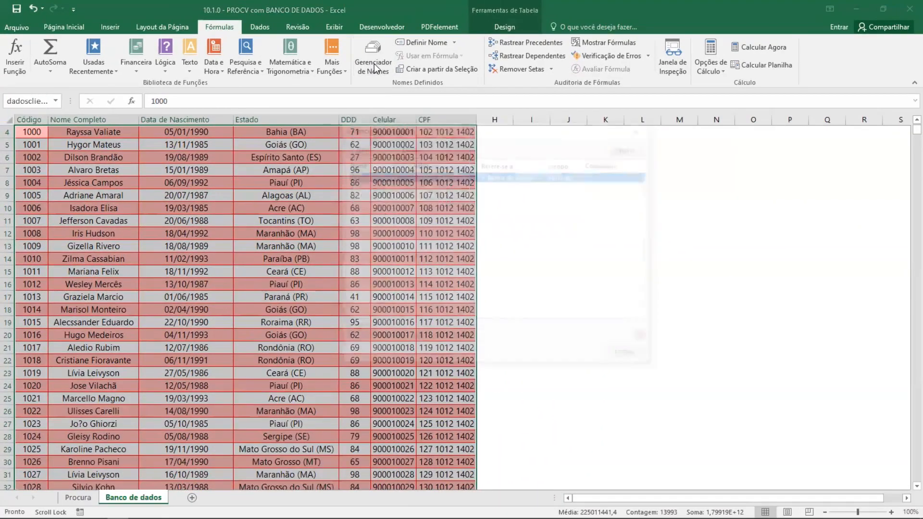
Inspect the definition of the name dadosclientes in the Name Manager and leave its edit dialog without changes.
{"action": "left_click", "coordinate": [374, 63]}
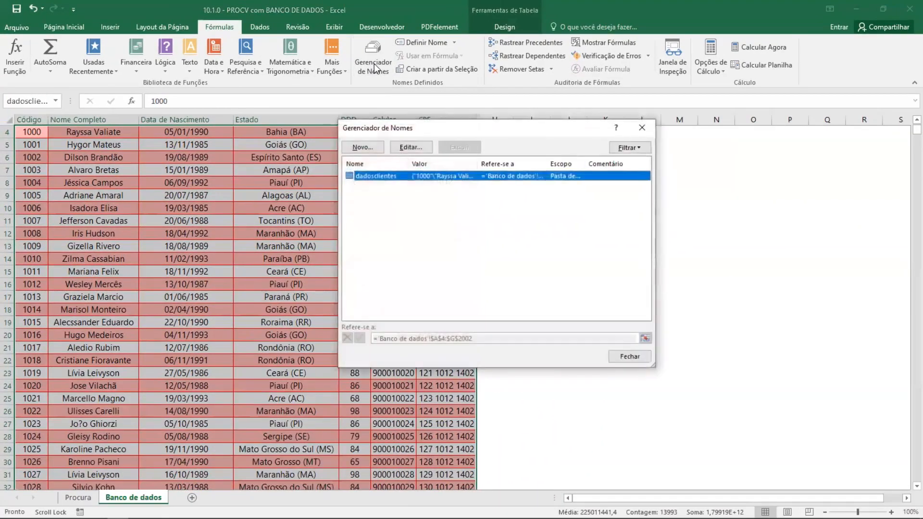
{"action": "left_click", "coordinate": [417, 147]}
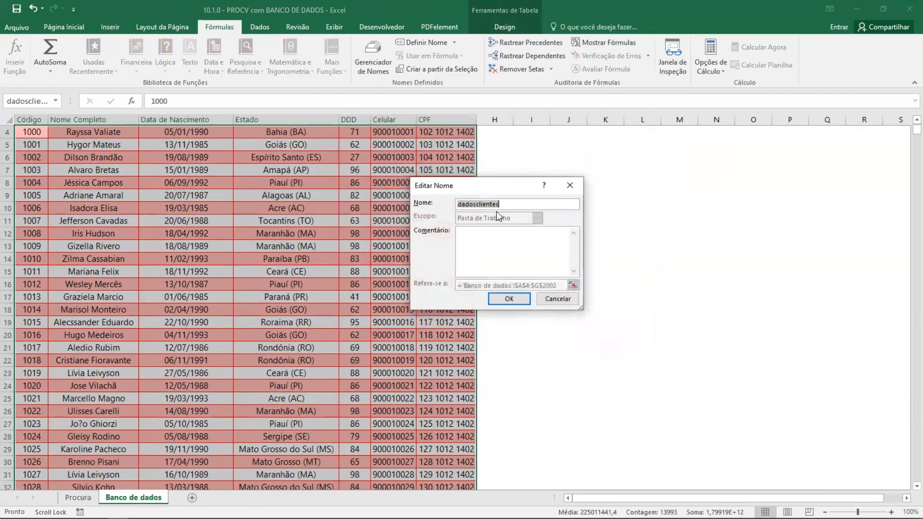
{"action": "left_click", "coordinate": [558, 299]}
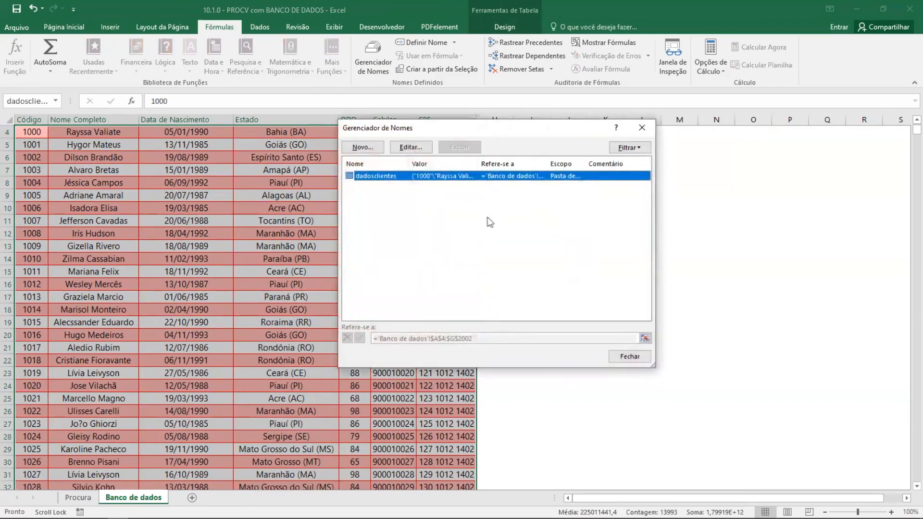
Inspect the dadosclientes entry and the new-name dialog in the Name Manager, leaving both without creating a name.
{"action": "left_click", "coordinate": [431, 177]}
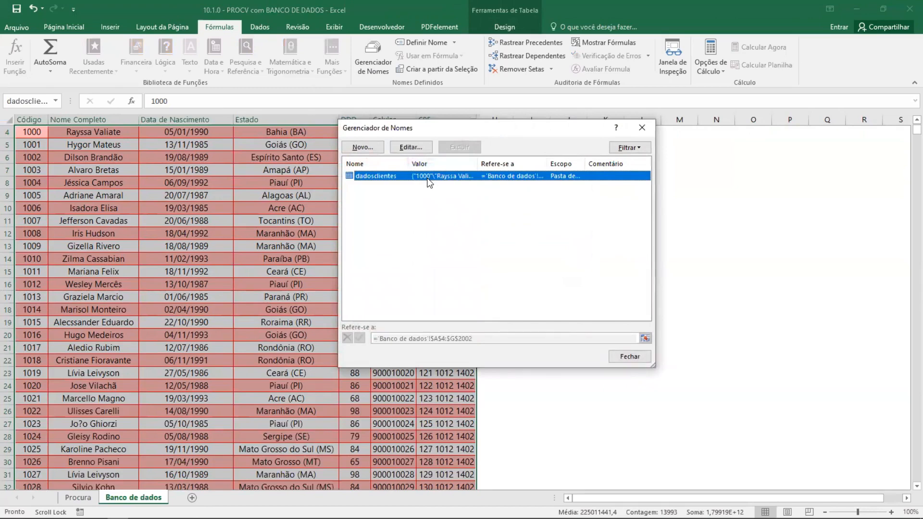
{"action": "left_click", "coordinate": [362, 148]}
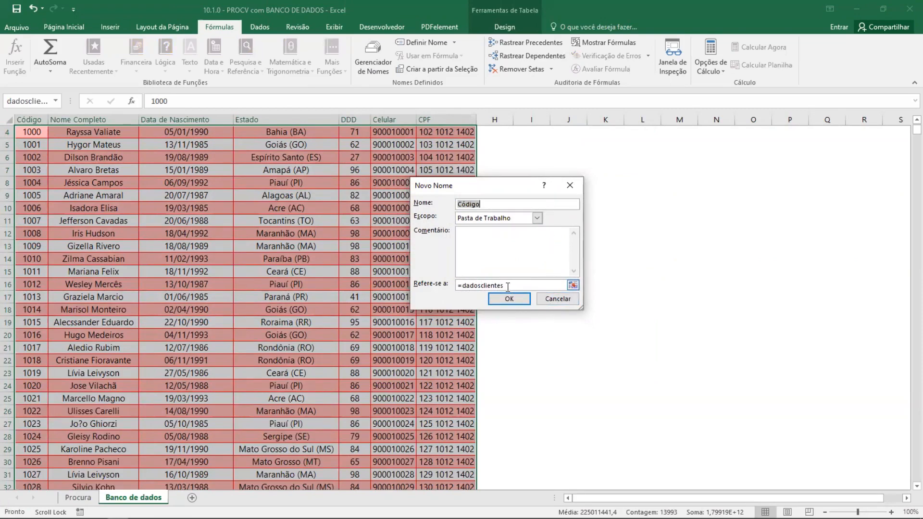
{"action": "left_click", "coordinate": [556, 301]}
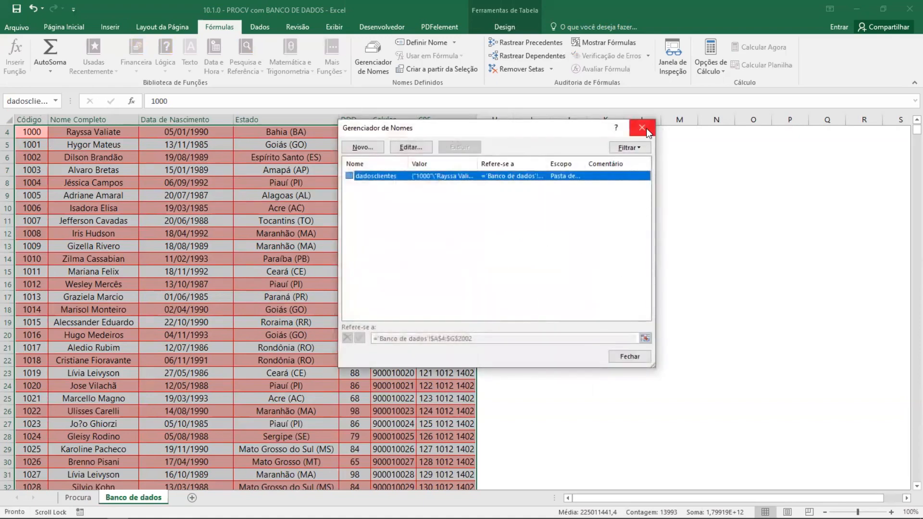
{"action": "left_click", "coordinate": [642, 128]}
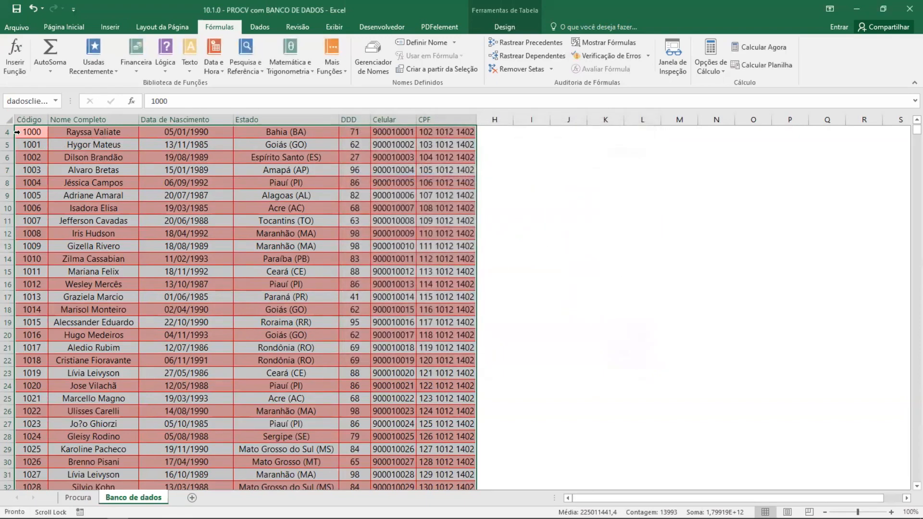
{"action": "left_click", "coordinate": [370, 67]}
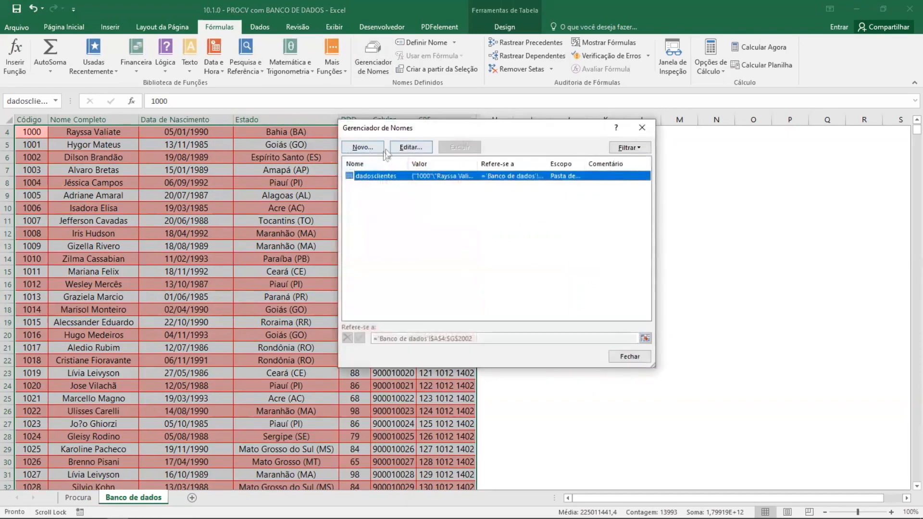
{"action": "left_click", "coordinate": [641, 127]}
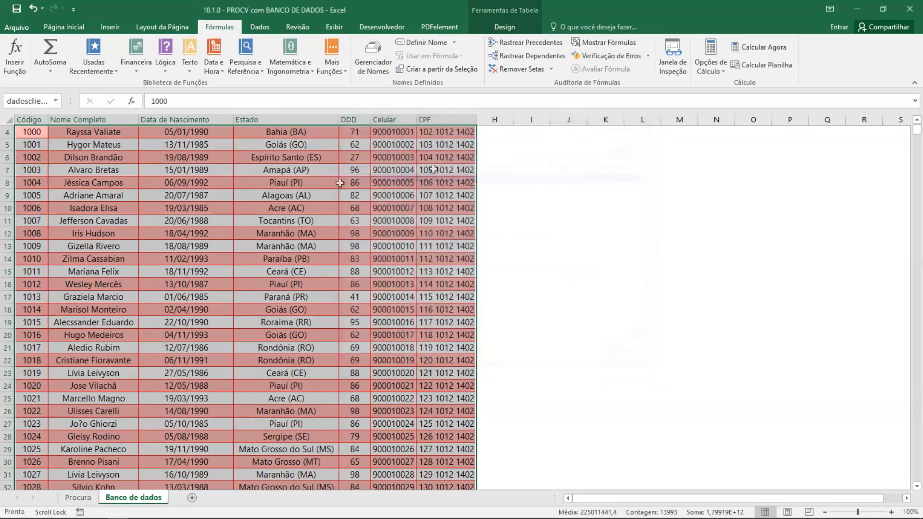
Insert a blank row at row 4, above the first client record on the Banco de dados sheet.
{"action": "left_click", "coordinate": [235, 208]}
{"action": "scroll", "coordinate": [22, 185], "scroll_direction": "up", "scroll_amount": 1}
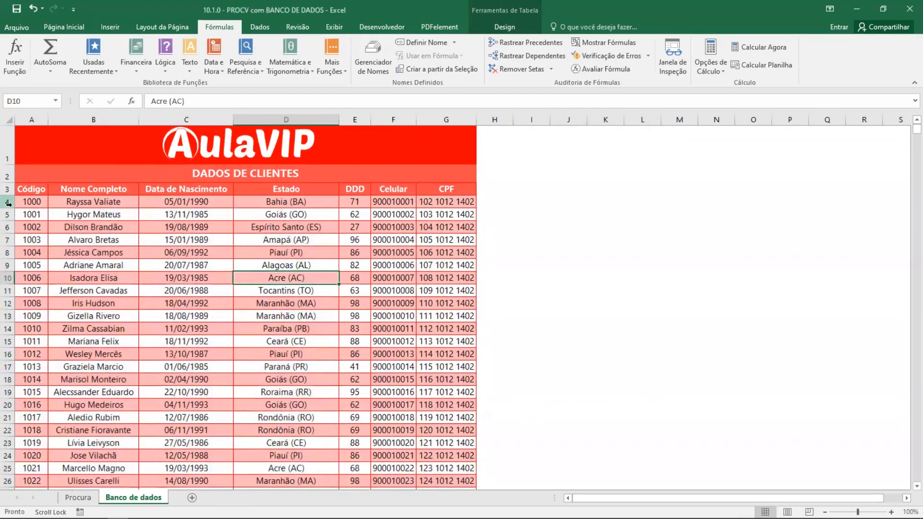
{"action": "left_click", "coordinate": [8, 204]}
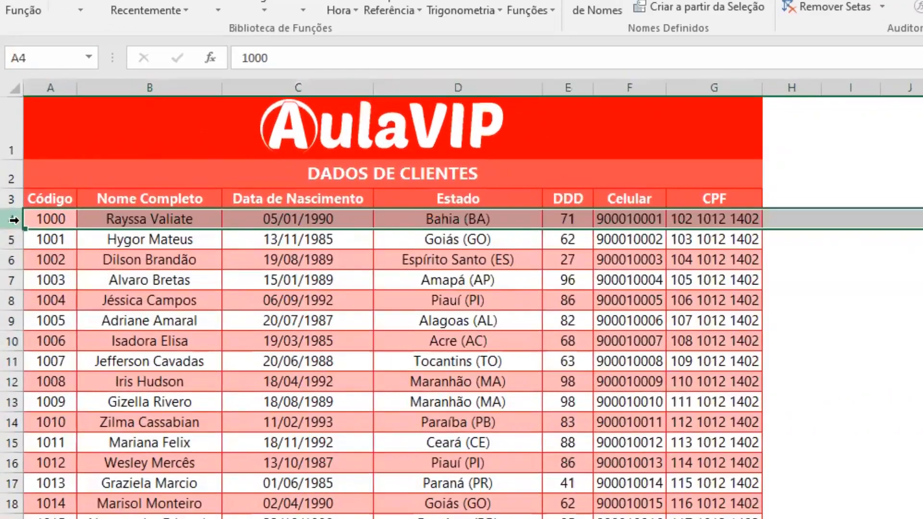
{"action": "right_click", "coordinate": [6, 202]}
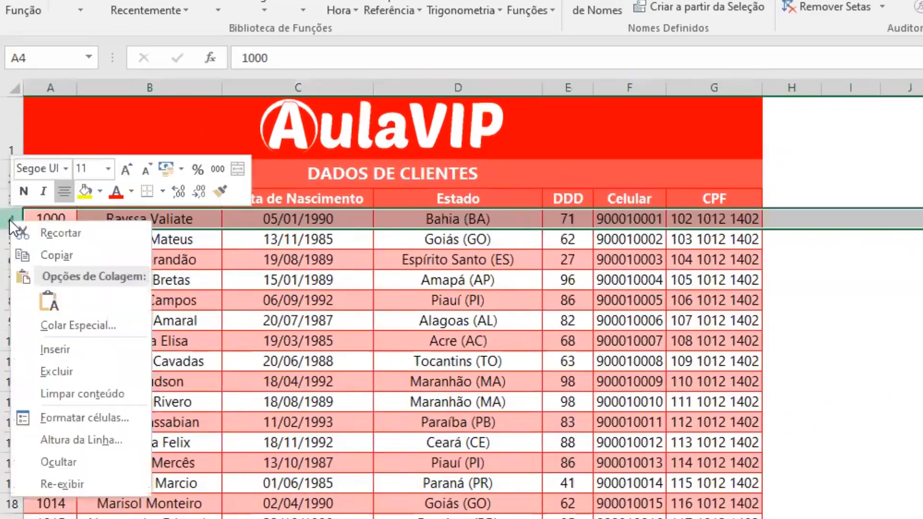
{"action": "left_click", "coordinate": [56, 349]}
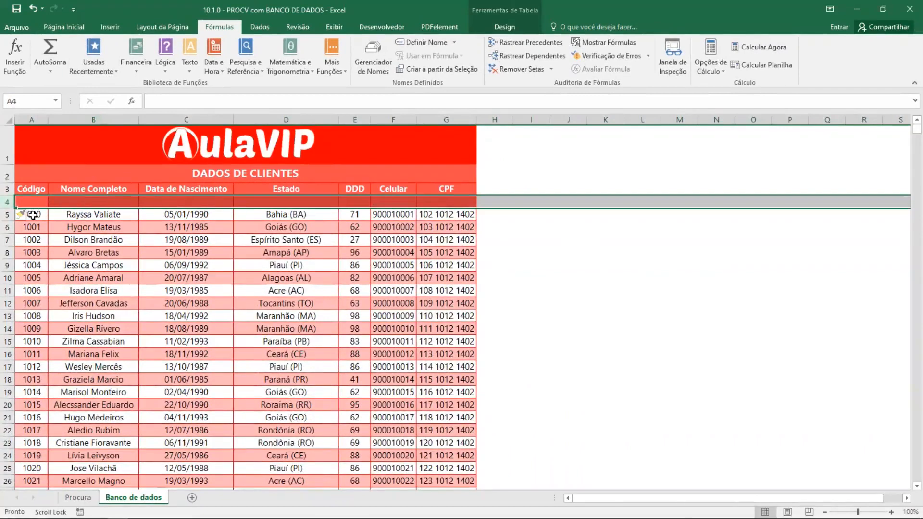
Copy the formatting of the client record in A6:G6 to the blank row 4 with the Format Painter.
{"action": "left_click_drag", "start_coordinate": [33, 215], "coordinate": [446, 215]}
{"action": "left_click_drag", "start_coordinate": [31, 227], "coordinate": [429, 225]}
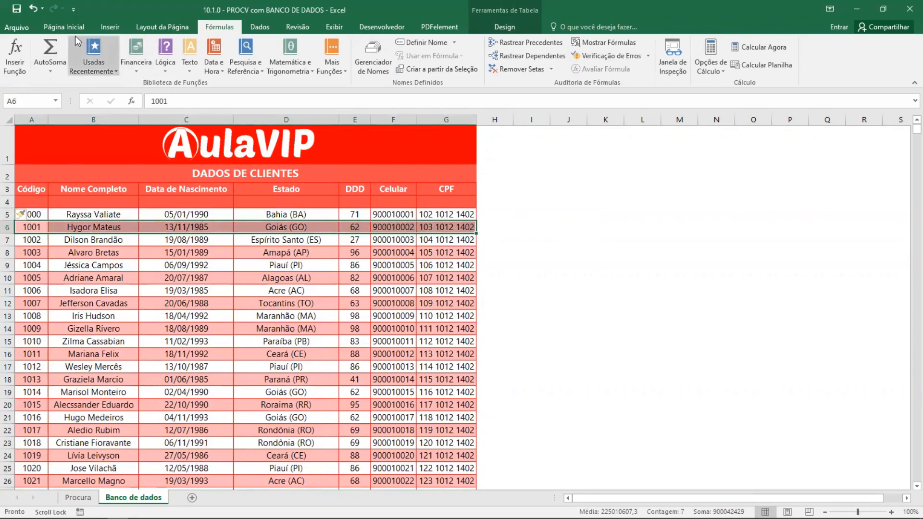
{"action": "left_click", "coordinate": [64, 27]}
{"action": "left_click", "coordinate": [52, 70]}
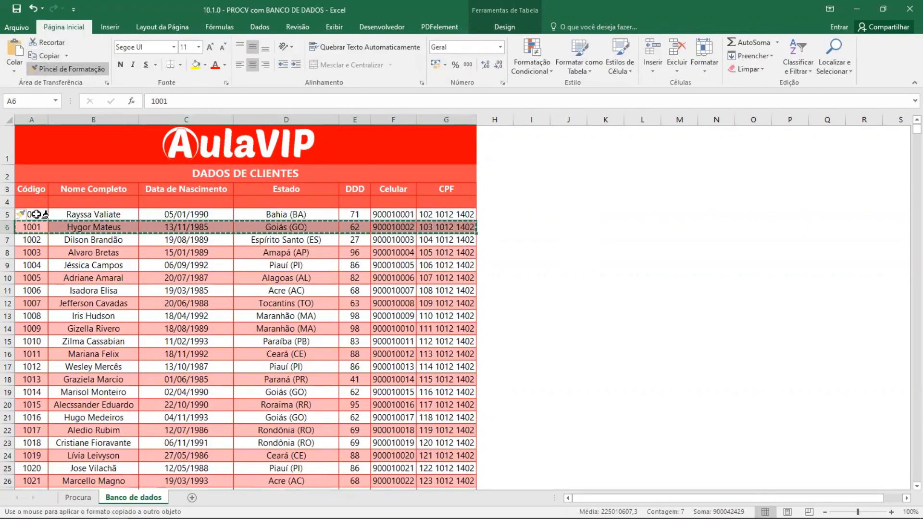
{"action": "left_click", "coordinate": [32, 200]}
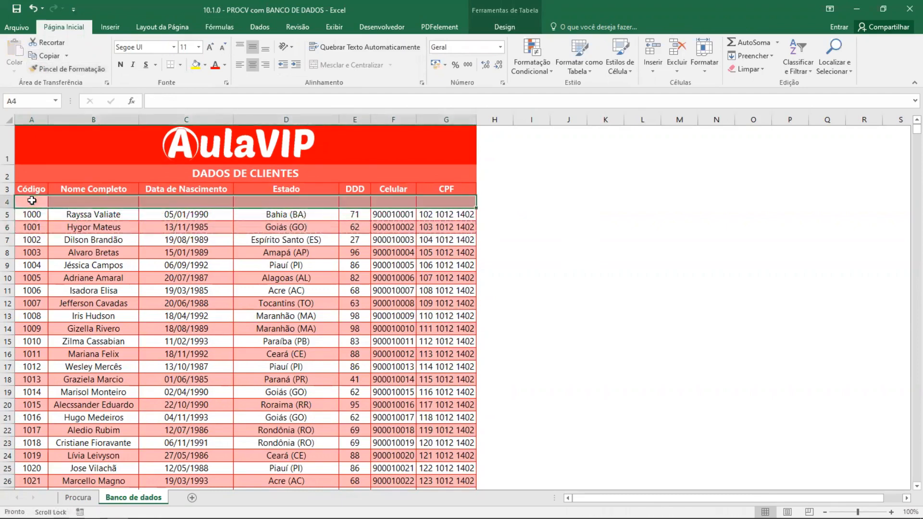
Fill row 4 with a new client record by extending the record below it upward across columns A to G.
{"action": "left_click", "coordinate": [164, 226]}
{"action": "left_click_drag", "start_coordinate": [33, 214], "coordinate": [474, 201]}
{"action": "left_click", "coordinate": [107, 223]}
{"action": "left_click", "coordinate": [36, 204]}
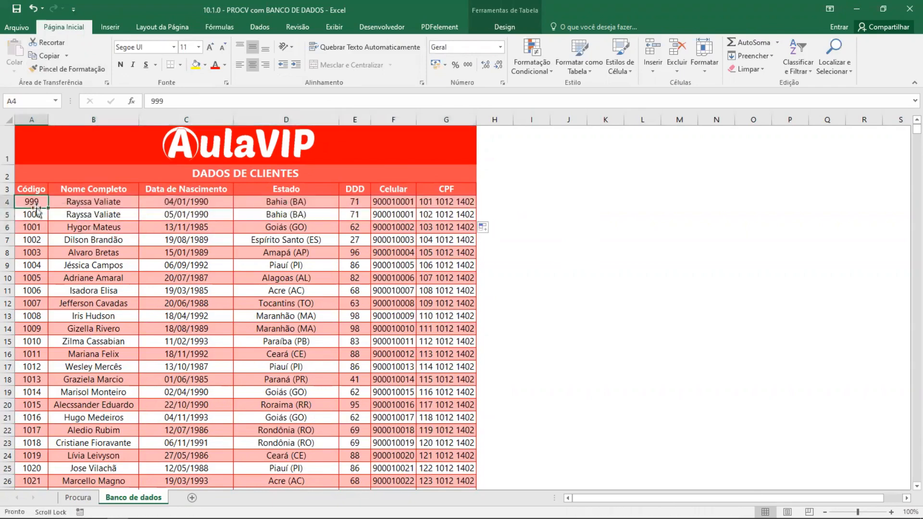
{"action": "left_click", "coordinate": [77, 235]}
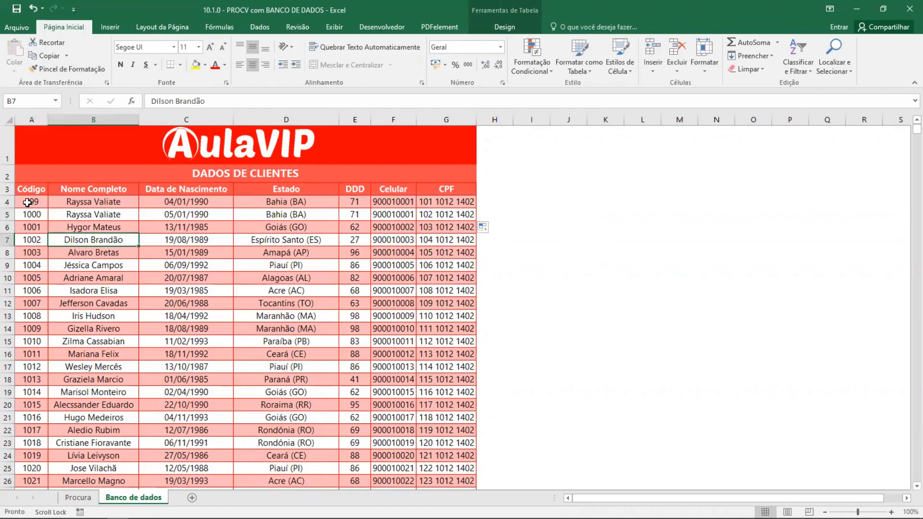
Select all client records in A4:G2003, including the new row, and name the range dadoscliente.
{"action": "left_click_drag", "start_coordinate": [25, 207], "coordinate": [457, 467]}
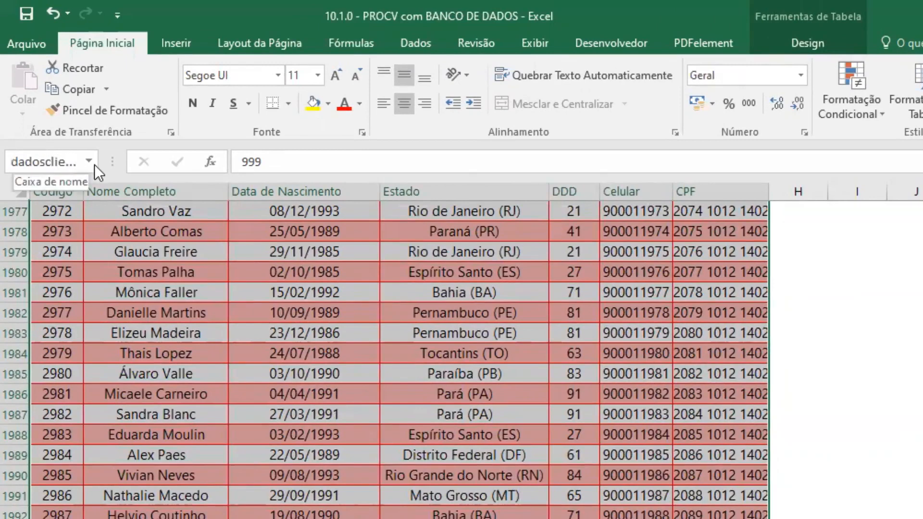
{"action": "left_click", "coordinate": [94, 164]}
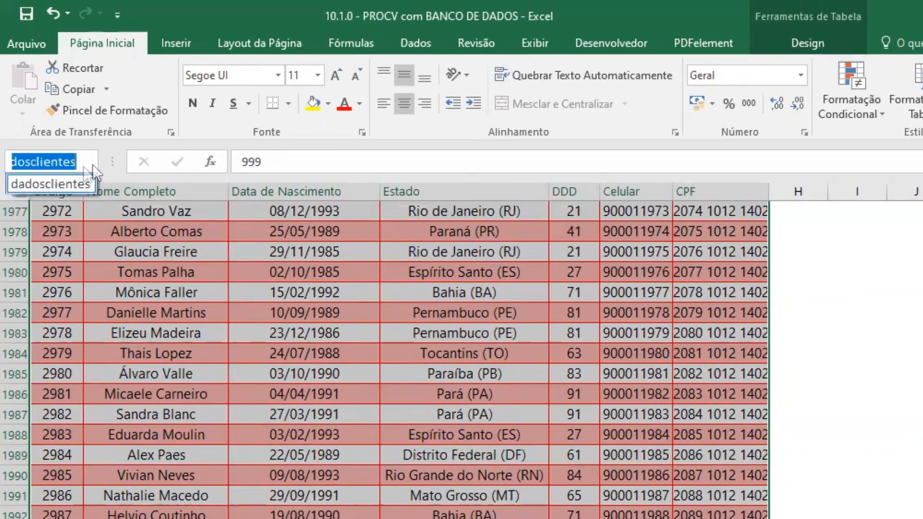
{"action": "key", "text": "Delete"}
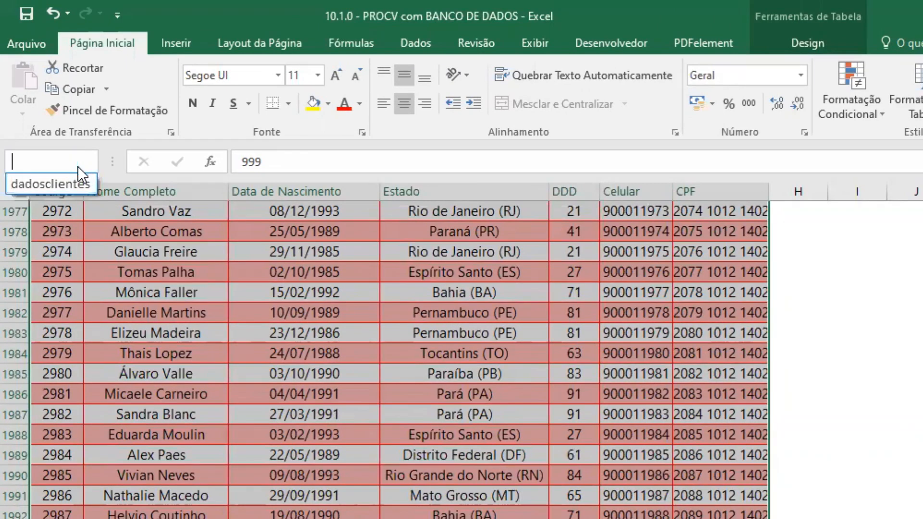
{"action": "type", "text": "dadosclientes"}
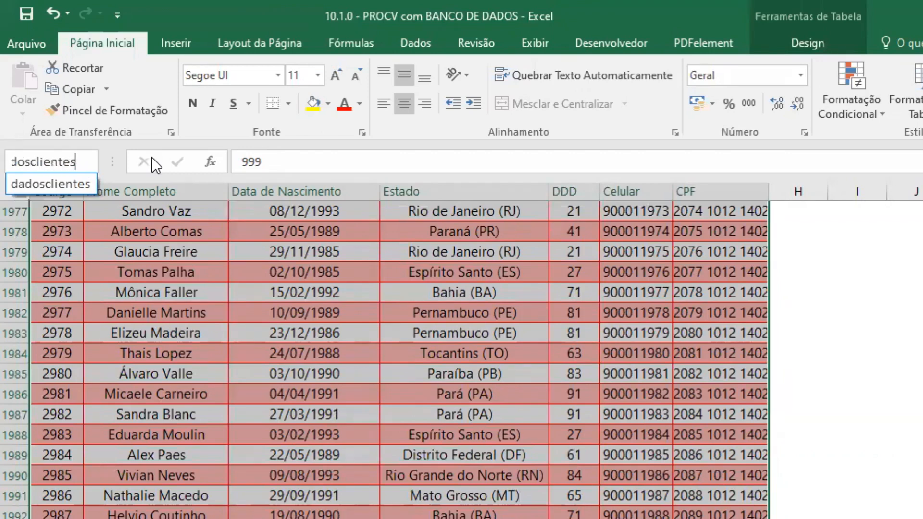
{"action": "key", "text": "BackSpace"}
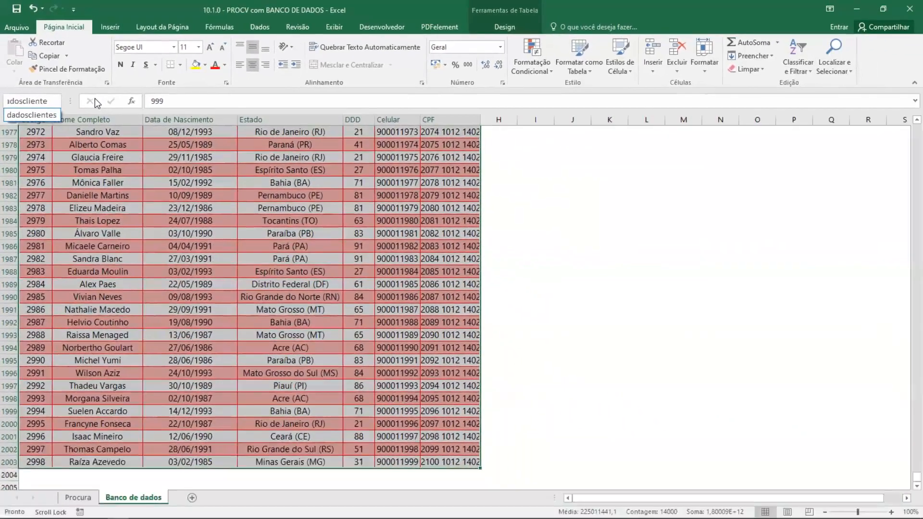
{"action": "key", "text": "Return"}
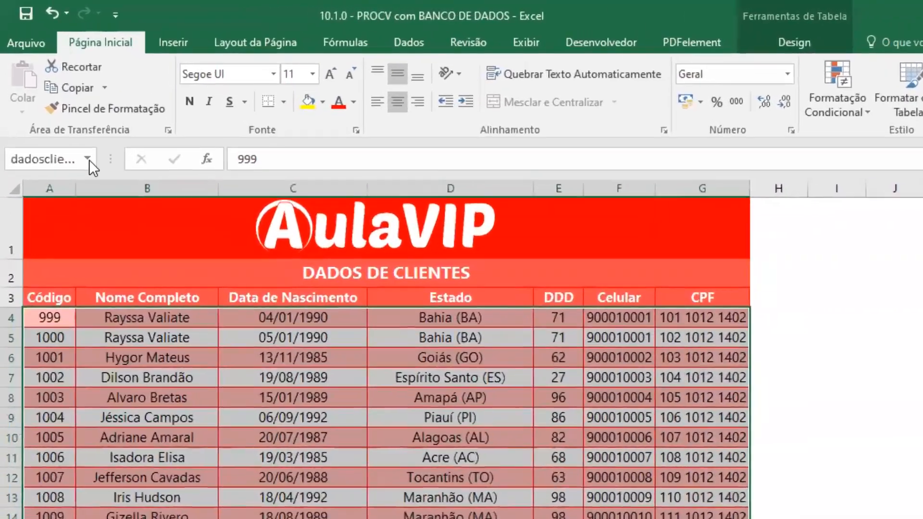
Select the named ranges dadoscliente and dadosclientes in turn to compare which client records each one covers.
{"action": "left_click", "coordinate": [56, 101]}
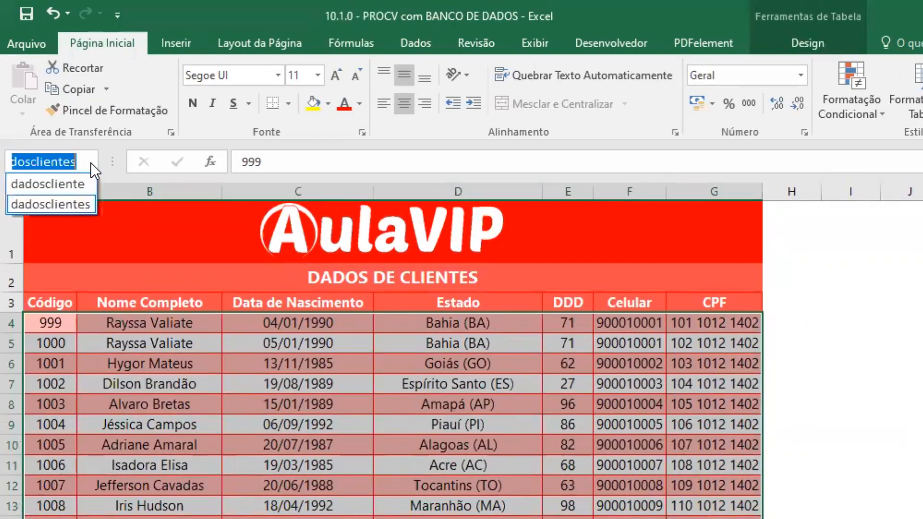
{"action": "left_click", "coordinate": [50, 185]}
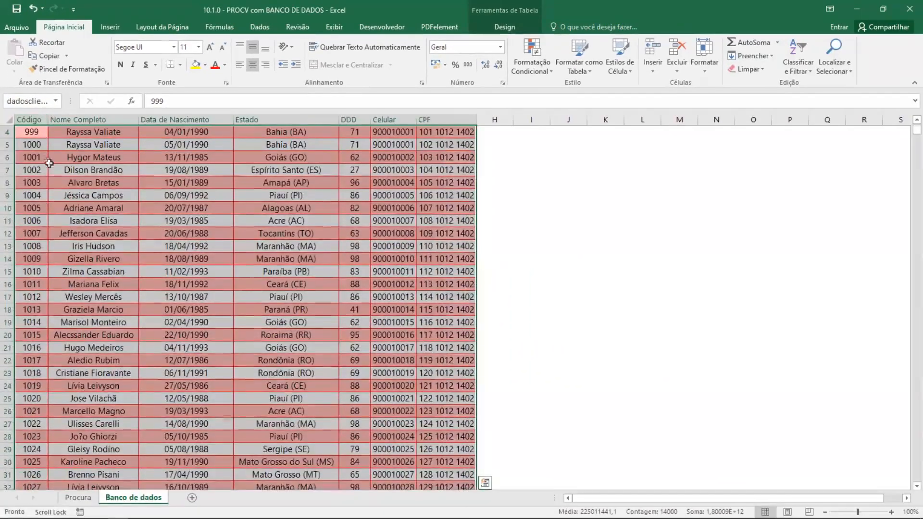
{"action": "scroll", "coordinate": [23, 178], "scroll_direction": "up", "scroll_amount": 1}
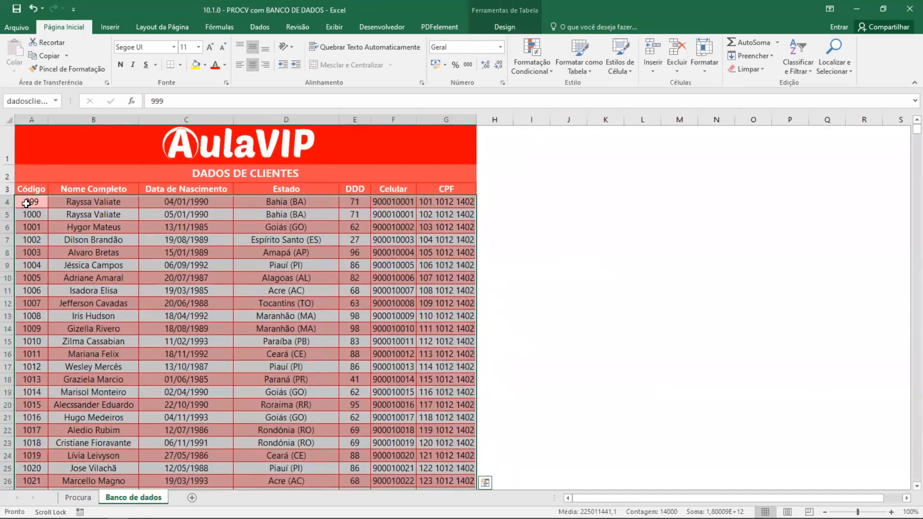
{"action": "left_click", "coordinate": [54, 100]}
{"action": "left_click", "coordinate": [37, 129]}
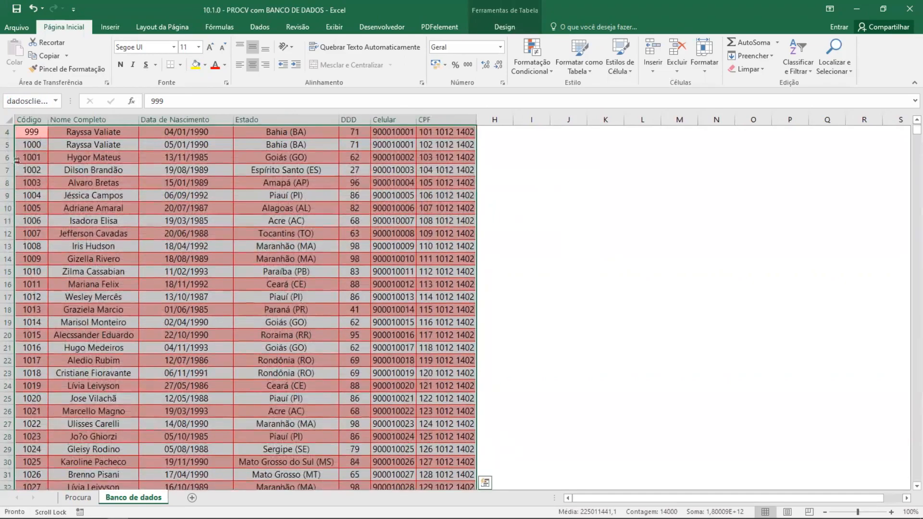
{"action": "scroll", "coordinate": [39, 183], "scroll_direction": "up", "scroll_amount": 1}
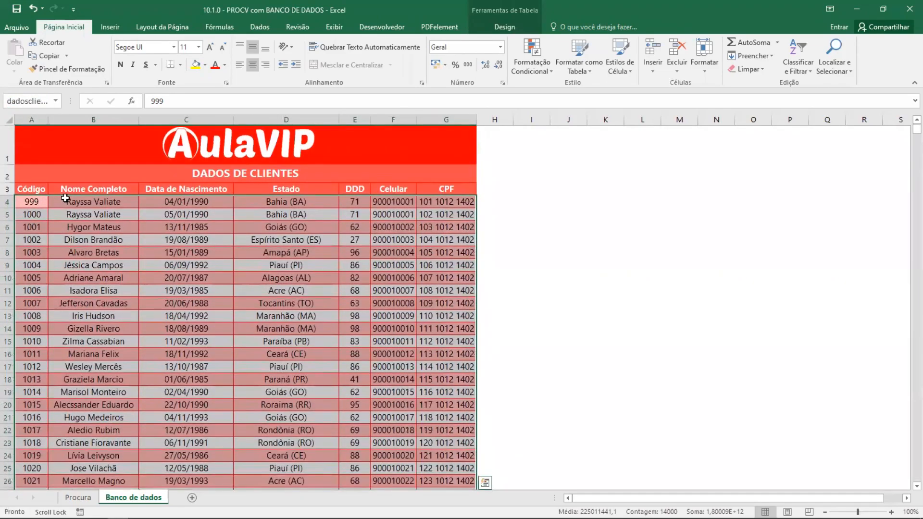
{"action": "scroll", "coordinate": [63, 211], "scroll_direction": "down", "scroll_amount": 1}
{"action": "left_click", "coordinate": [66, 120]}
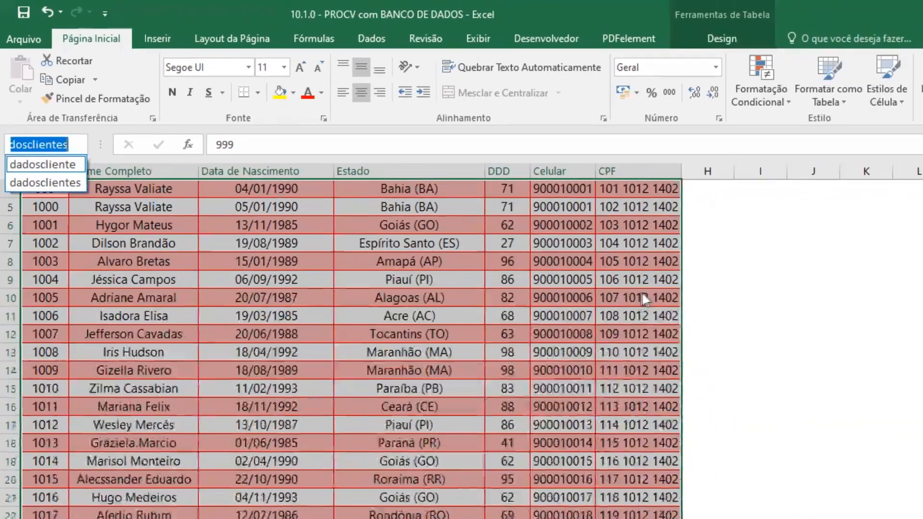
{"action": "left_click", "coordinate": [721, 327]}
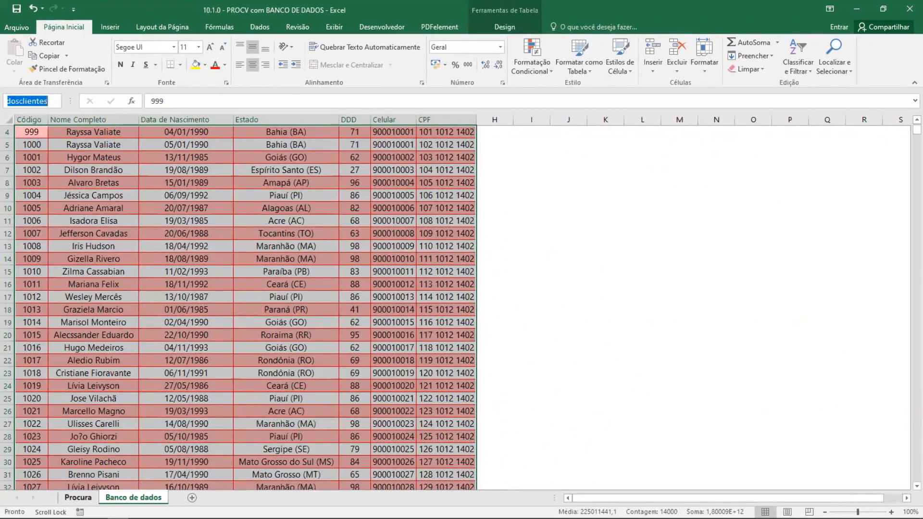
Clear the client code and the name lookup in cells B3:C3 of the Procura sheet.
{"action": "left_click", "coordinate": [78, 498]}
{"action": "left_click", "coordinate": [75, 231]}
{"action": "left_click", "coordinate": [124, 226]}
{"action": "left_click", "coordinate": [83, 229]}
{"action": "left_click_drag", "start_coordinate": [83, 229], "coordinate": [119, 229]}
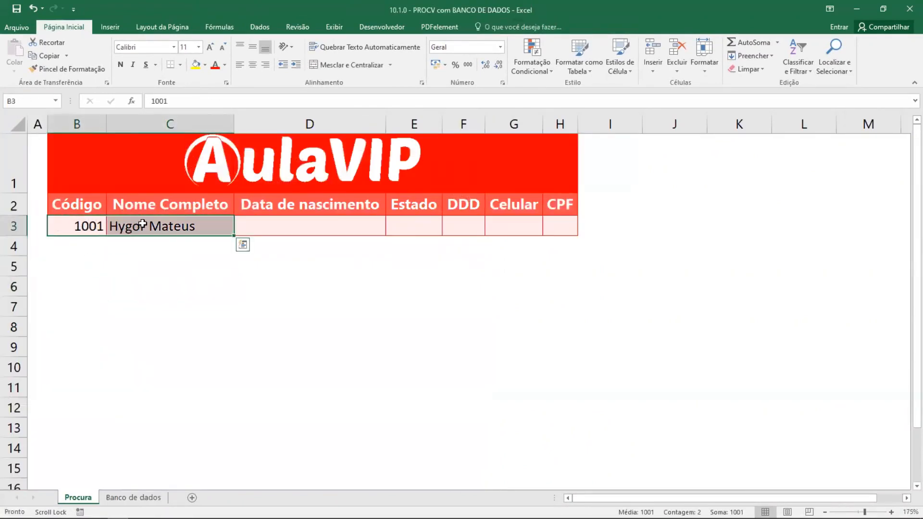
{"action": "key", "text": "Delete"}
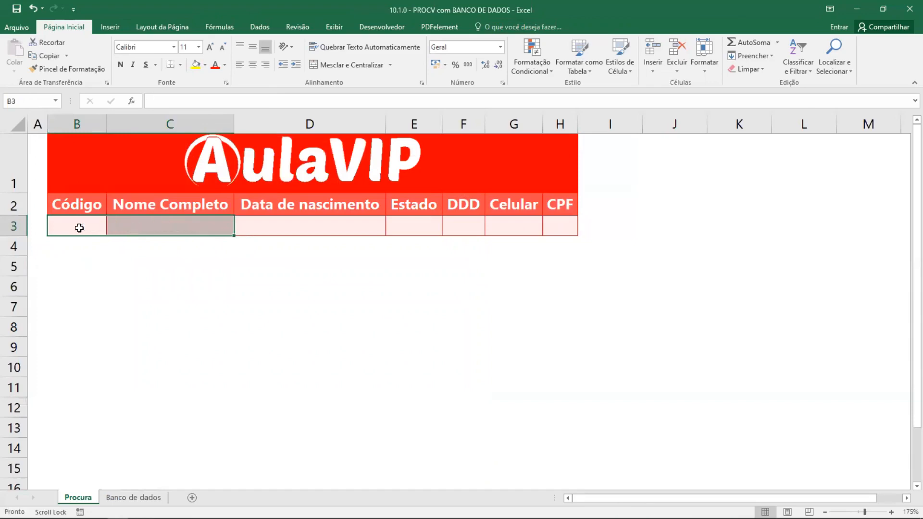
Enter the client code of the database's newly added first record in cell B3.
{"action": "left_click", "coordinate": [86, 226]}
{"action": "type", "text": "="}
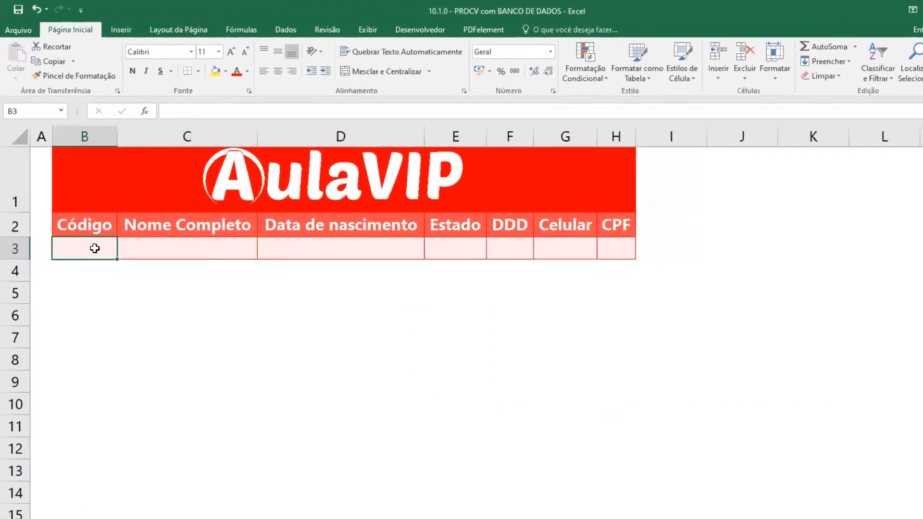
{"action": "key", "text": "BackSpace"}
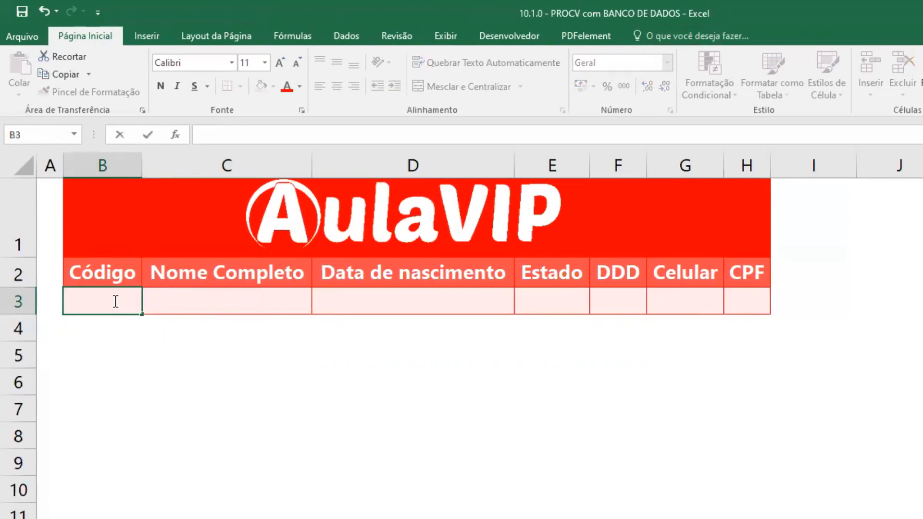
{"action": "type", "text": "100"}
{"action": "key", "text": "BackSpace"}
{"action": "key", "text": "BackSpace"}
{"action": "key", "text": "BackSpace"}
{"action": "type", "text": "999"}
Start a PROCV formula in cell C3 with B3 as the lookup value.
{"action": "left_click", "coordinate": [208, 298]}
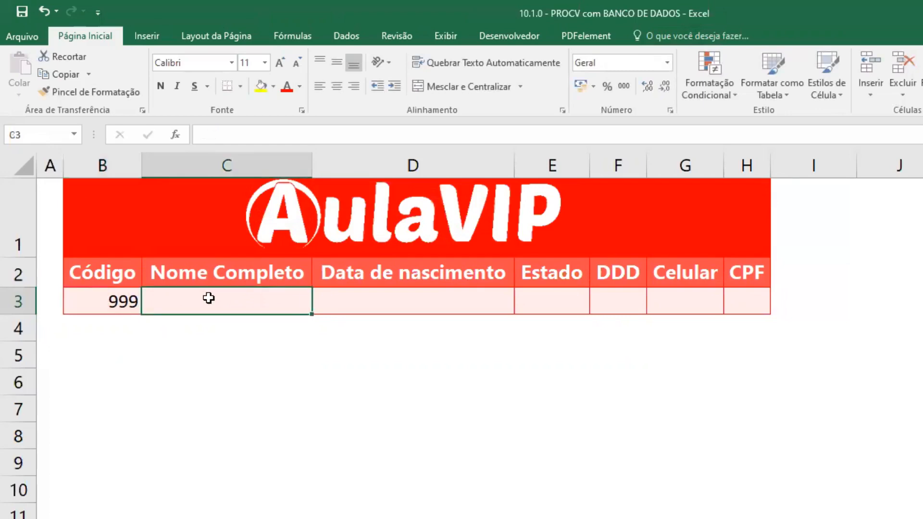
{"action": "type", "text": "="}
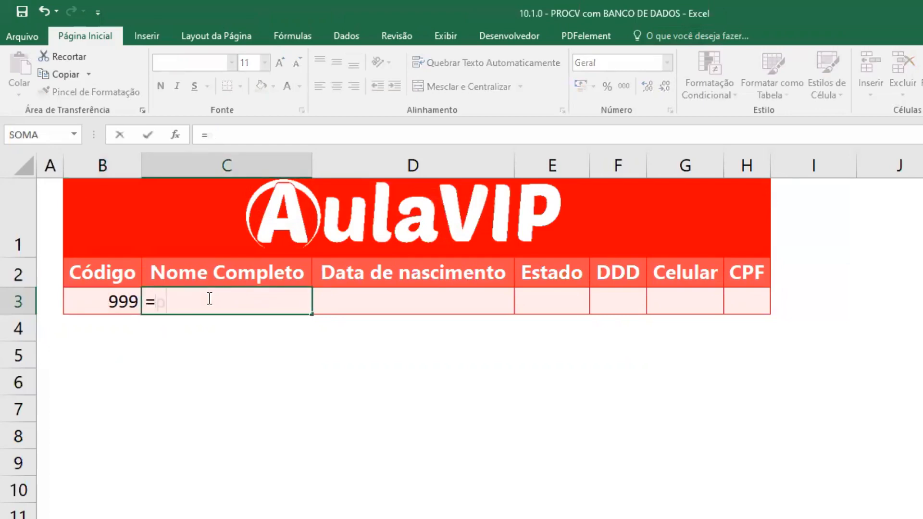
{"action": "type", "text": "pro"}
{"action": "key", "text": "Down"}
{"action": "key", "text": "Down"}
{"action": "key", "text": "Down"}
{"action": "key", "text": "Down"}
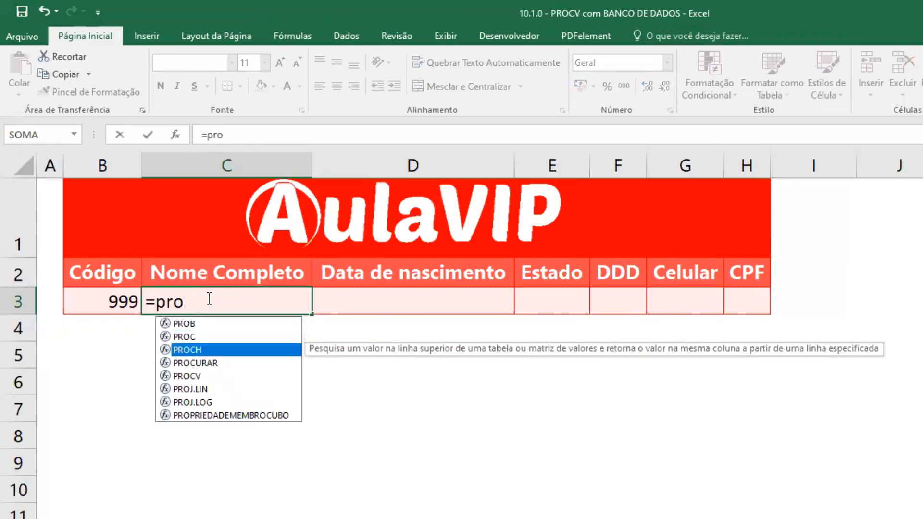
{"action": "key", "text": "Tab"}
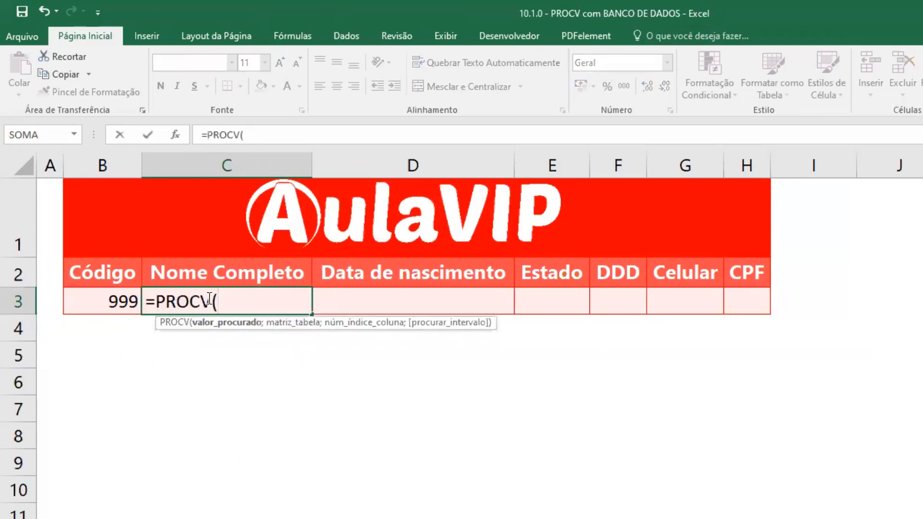
{"action": "left_click", "coordinate": [117, 297]}
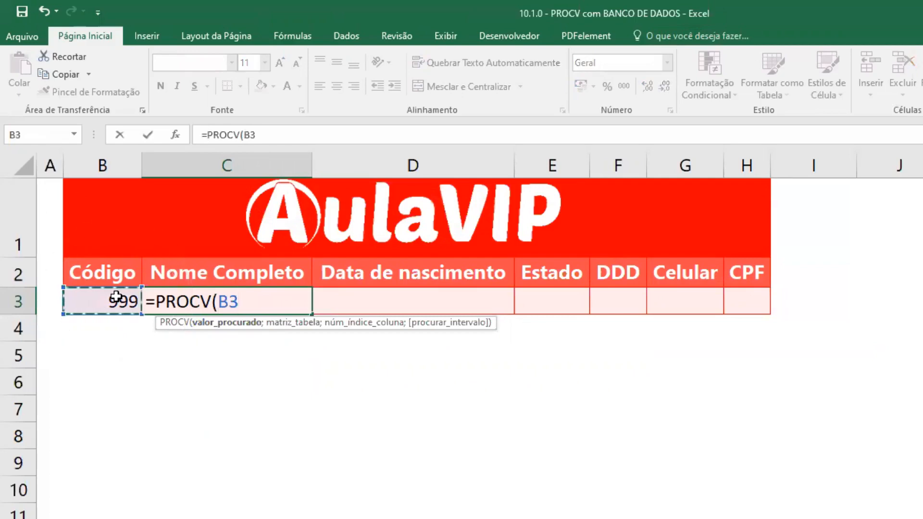
{"action": "type", "text": ";"}
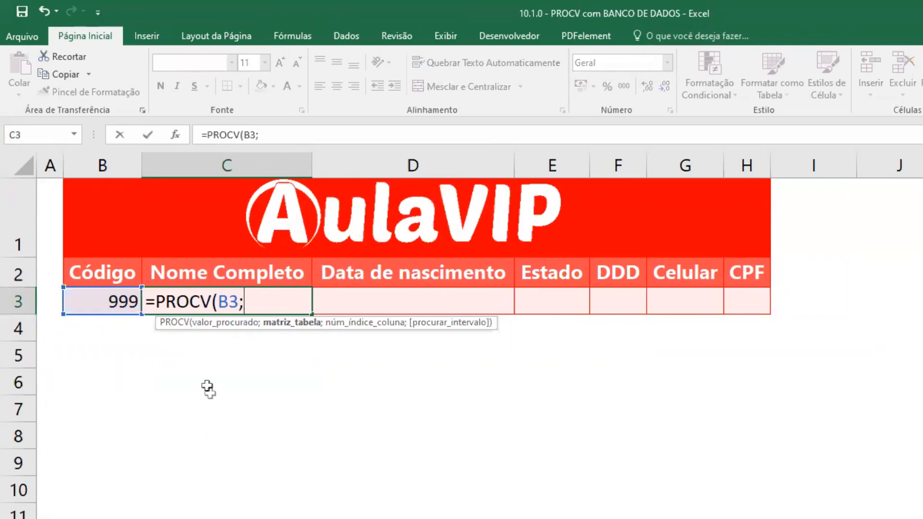
Complete the PROCV formula in C3 with the named range dadoscliente as the table and 2 as the column index.
{"action": "type", "text": "cl"}
{"action": "key", "text": "BackSpace"}
{"action": "key", "text": "BackSpace"}
{"action": "key", "text": "BackSpace"}
{"action": "type", "text": "da"}
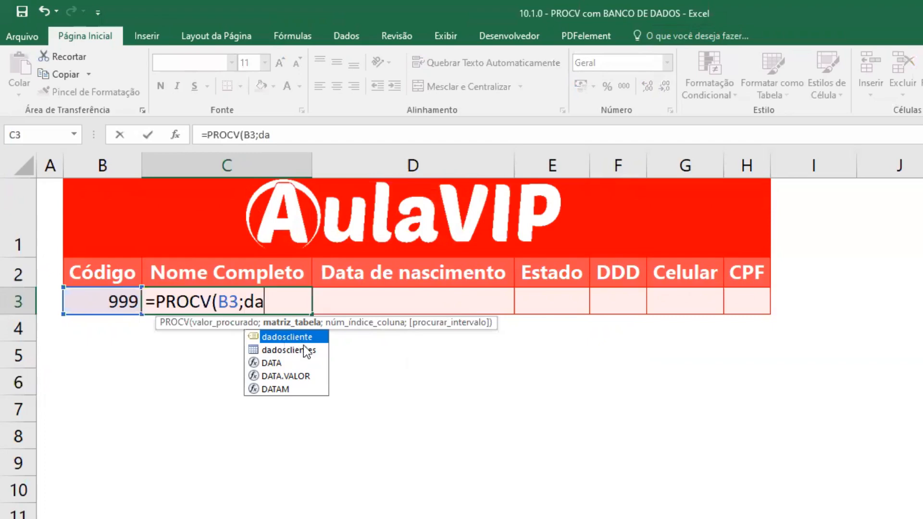
{"action": "key", "text": "Tab"}
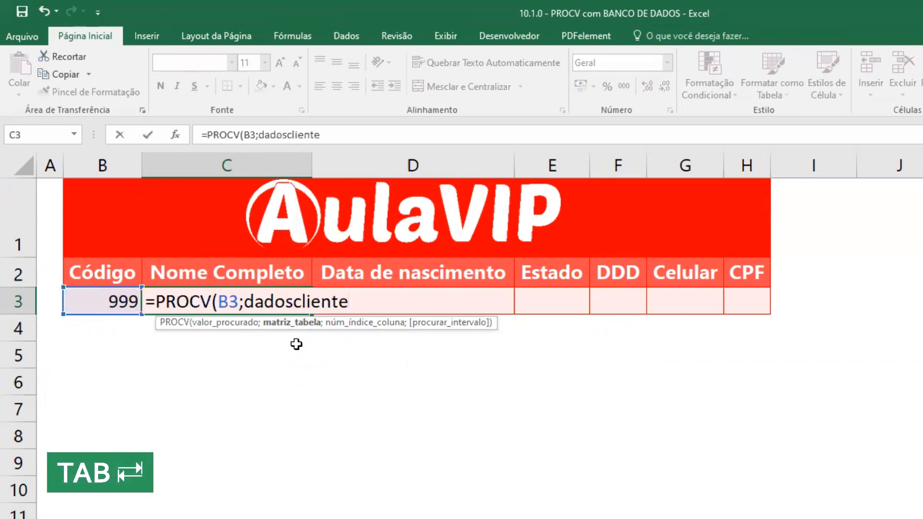
{"action": "type", "text": ";2"}
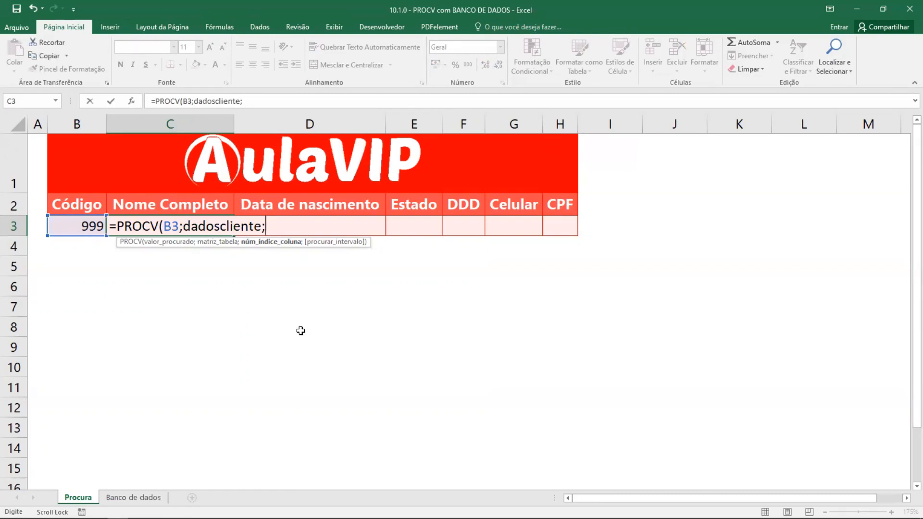
{"action": "key", "text": "Return"}
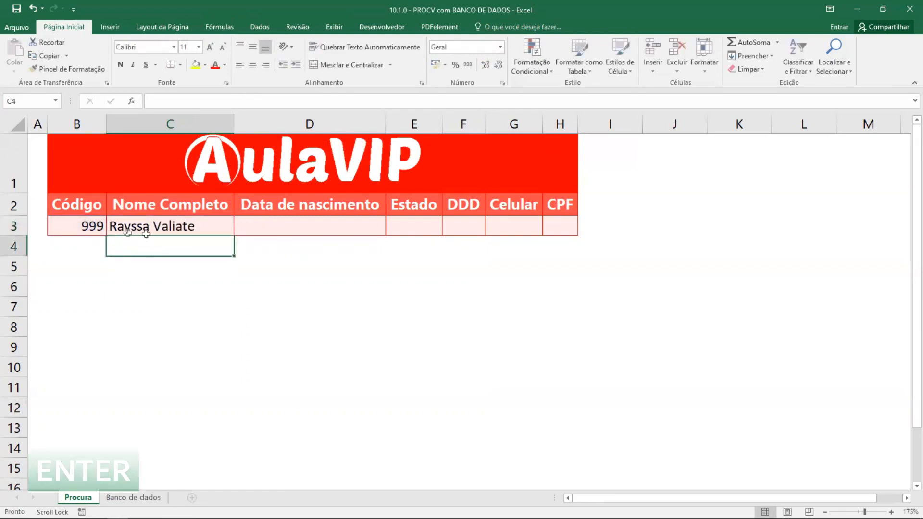
Delete the surname from the first record's full name in cell B4 of the Banco de dados sheet.
{"action": "left_click", "coordinate": [133, 498]}
{"action": "scroll", "coordinate": [51, 197], "scroll_direction": "up", "scroll_amount": 3}
{"action": "left_click", "coordinate": [43, 201]}
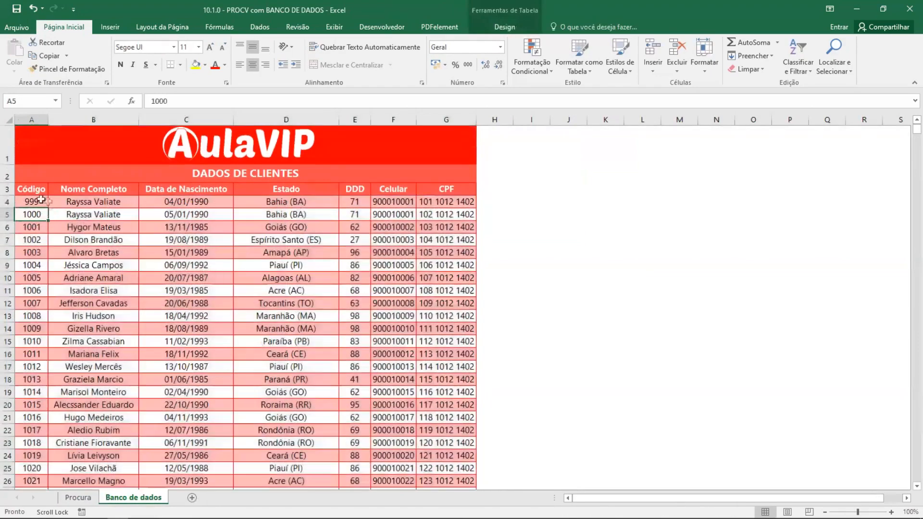
{"action": "left_click", "coordinate": [86, 204]}
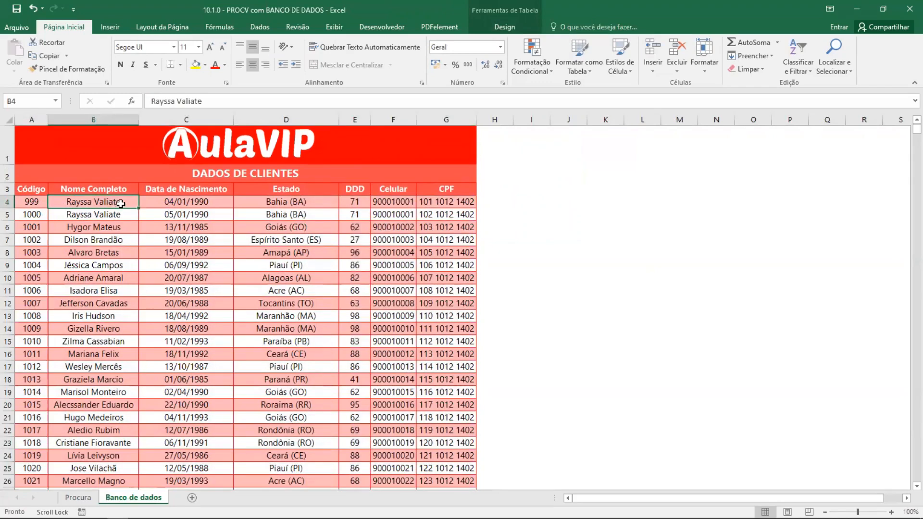
{"action": "double_click", "coordinate": [97, 202]}
{"action": "left_click_drag", "start_coordinate": [94, 202], "coordinate": [128, 201]}
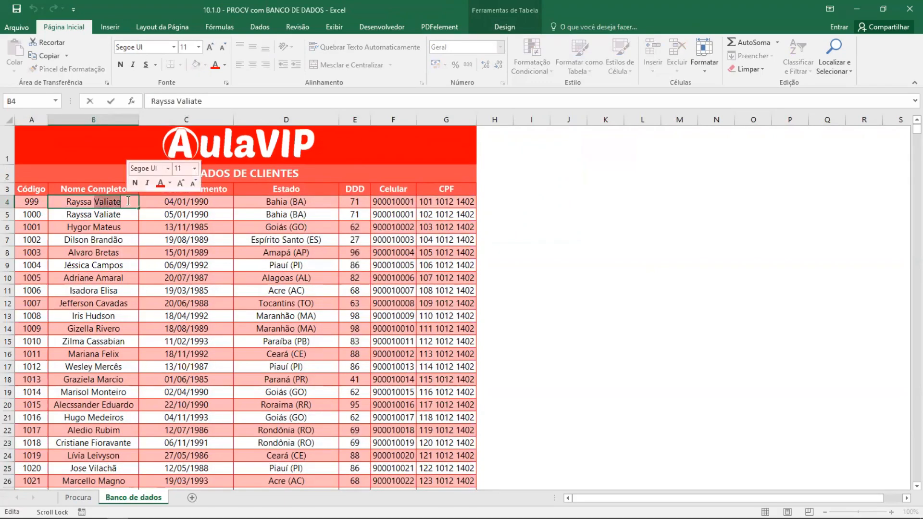
{"action": "key", "text": "BackSpace"}
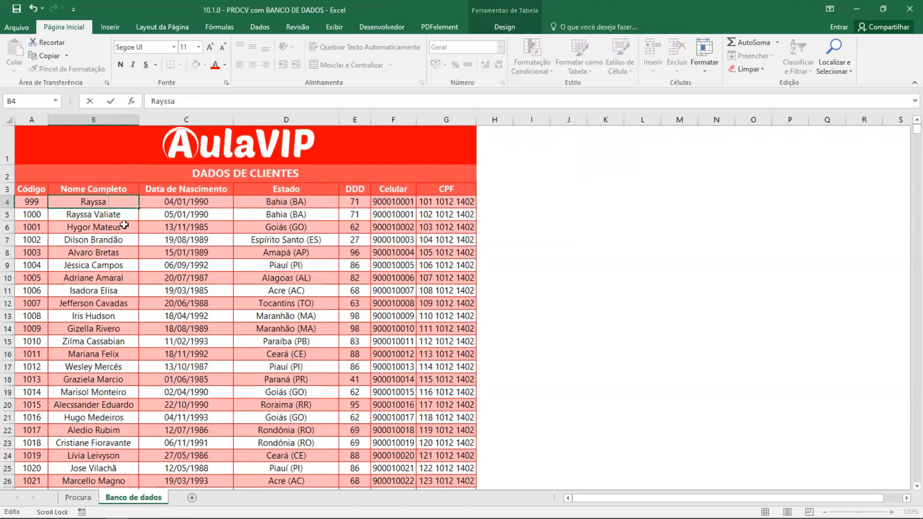
{"action": "left_click", "coordinate": [120, 241]}
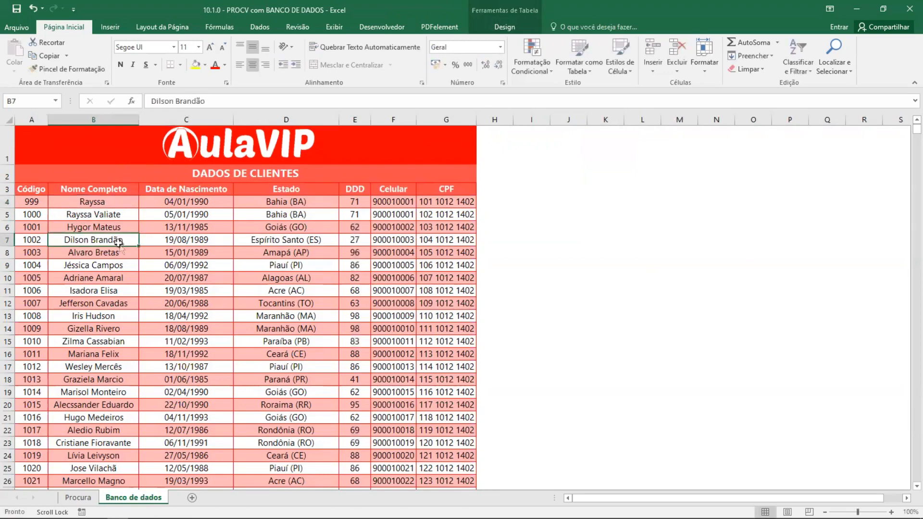
Check the looked-up name on the Procura sheet and replace the code in B3 with the database's second client code.
{"action": "left_click", "coordinate": [77, 498]}
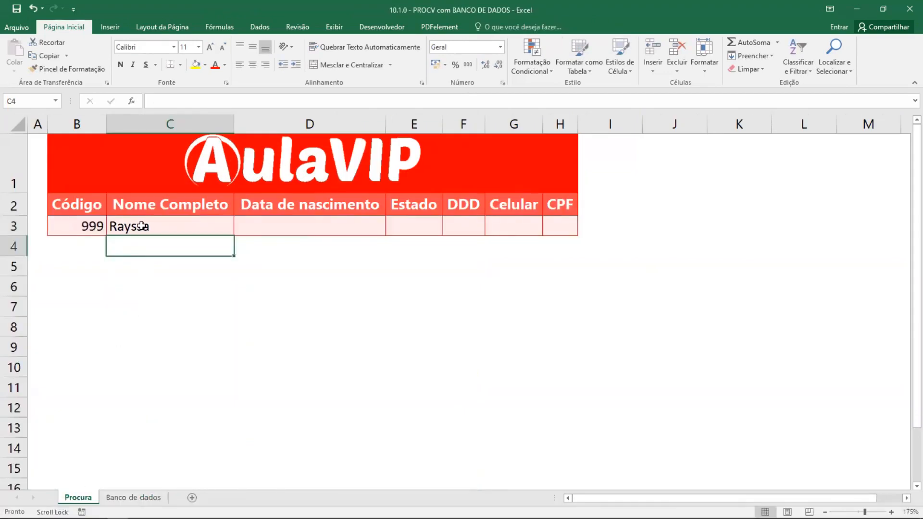
{"action": "left_click", "coordinate": [95, 226]}
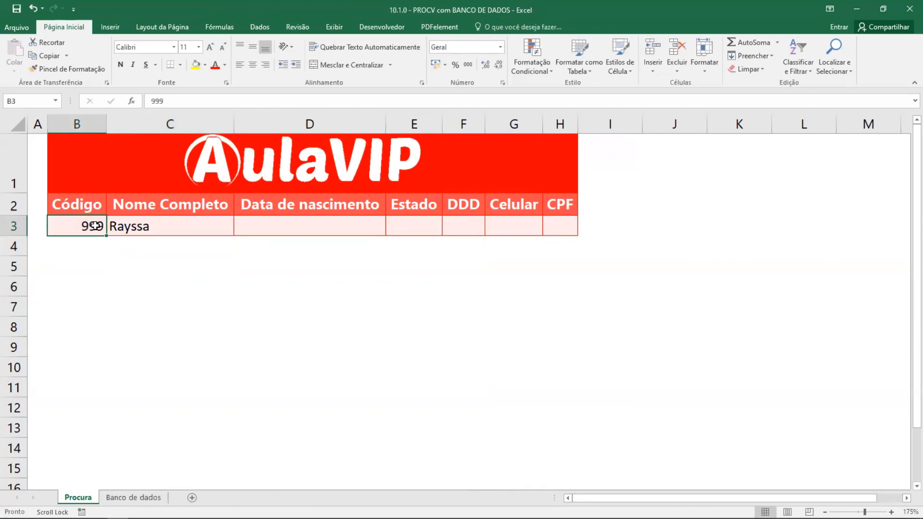
{"action": "type", "text": "1000"}
{"action": "key", "text": "Return"}
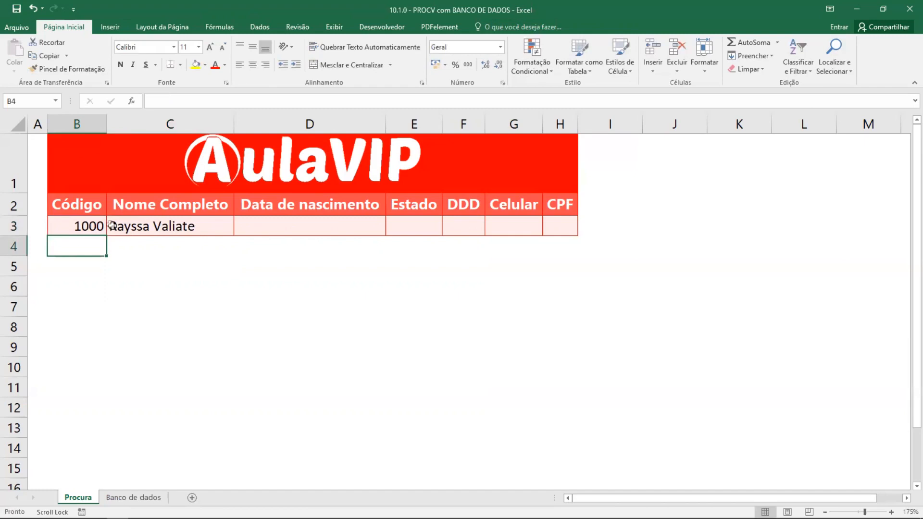
Start a PROCV formula in the Data de nascimento cell D3 with B3 as the lookup value.
{"action": "left_click", "coordinate": [282, 227]}
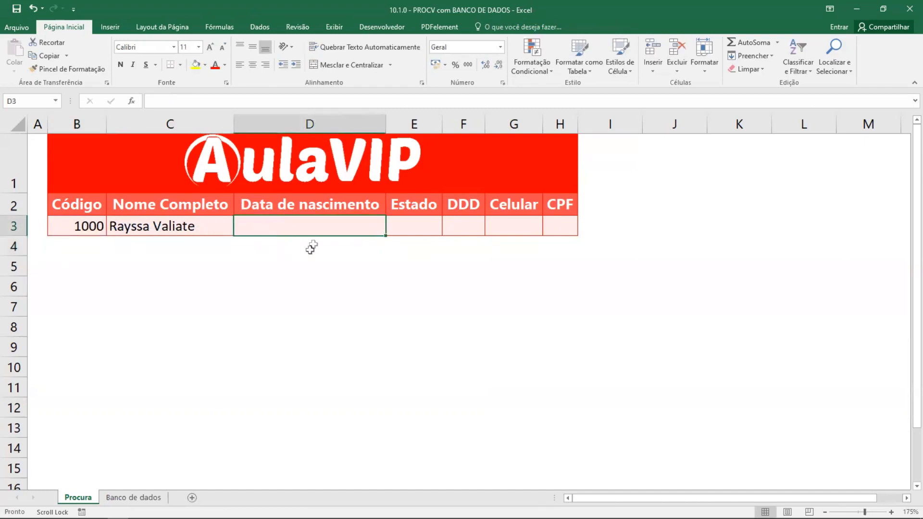
{"action": "type", "text": "=pro"}
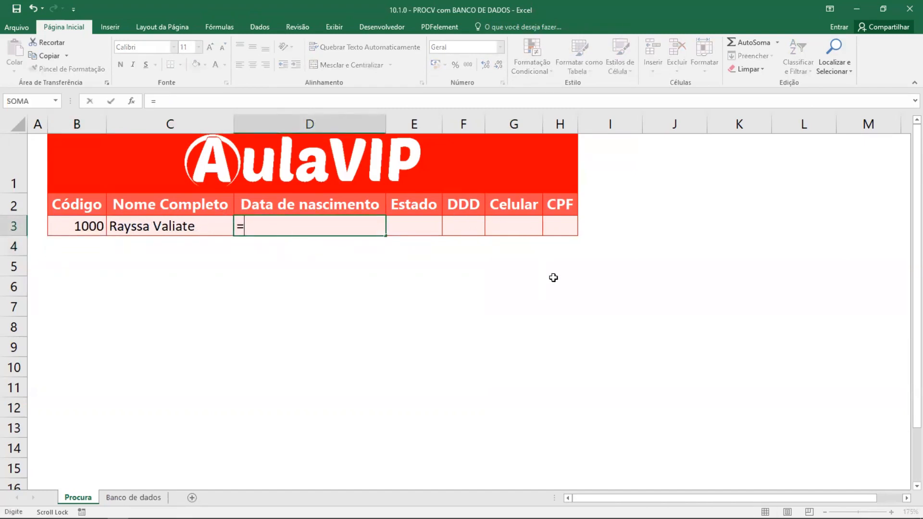
{"action": "key", "text": "Down"}
{"action": "key", "text": "Down"}
{"action": "key", "text": "Down"}
{"action": "key", "text": "Down"}
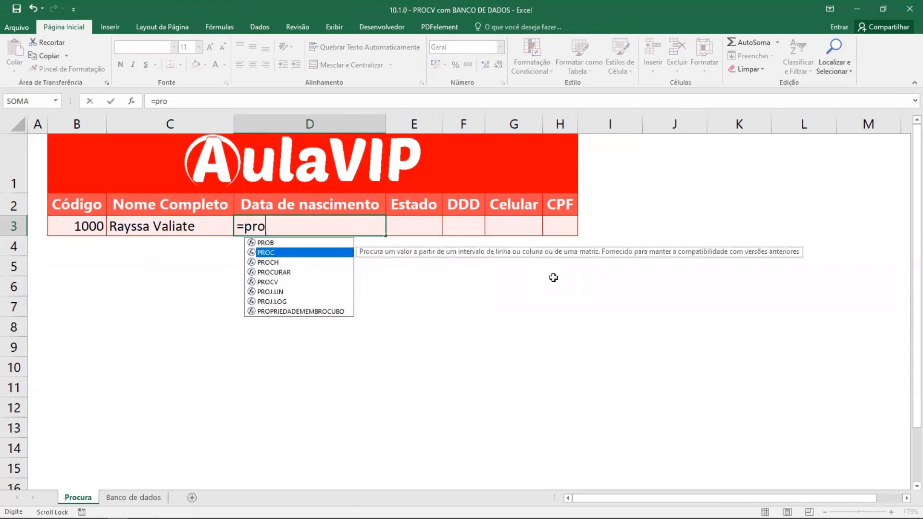
{"action": "key", "text": "Tab"}
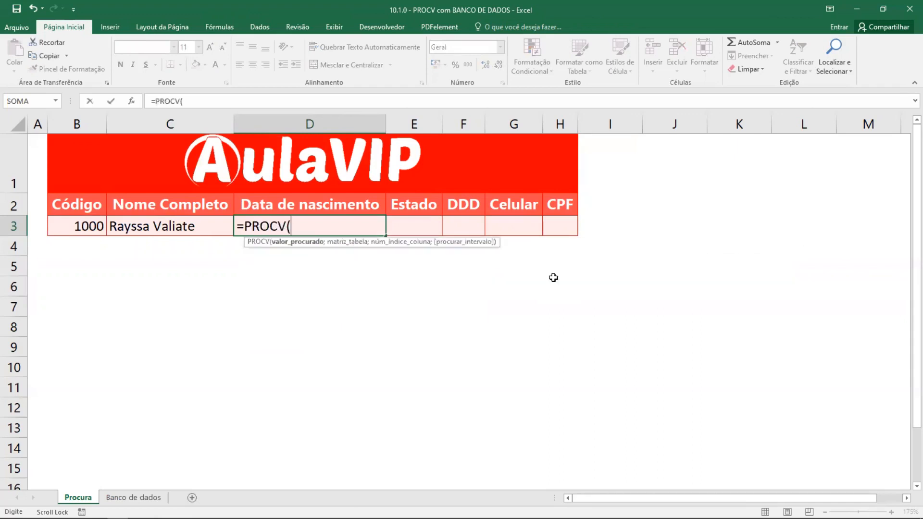
{"action": "left_click", "coordinate": [86, 230]}
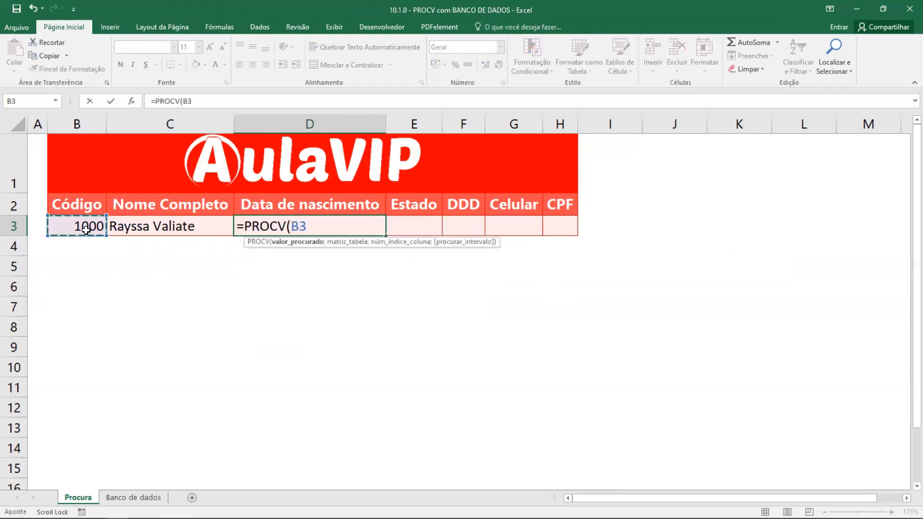
{"action": "type", "text": ";"}
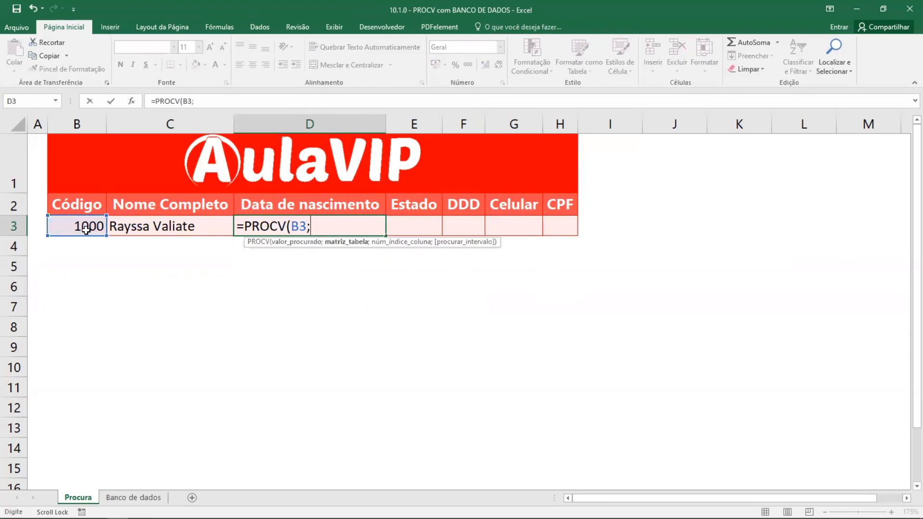
Complete the PROCV formula in D3 with dadoscliente as the table and 3 as the column index.
{"action": "type", "text": "da"}
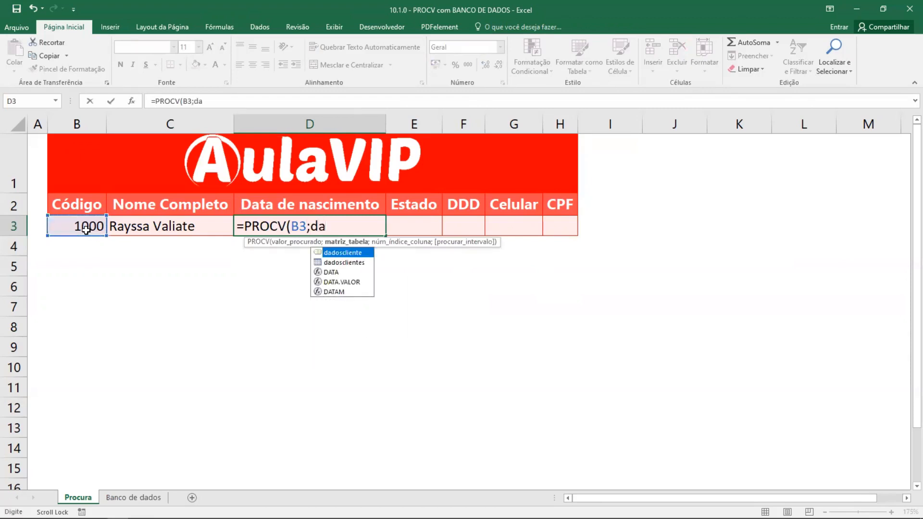
{"action": "key", "text": "Tab"}
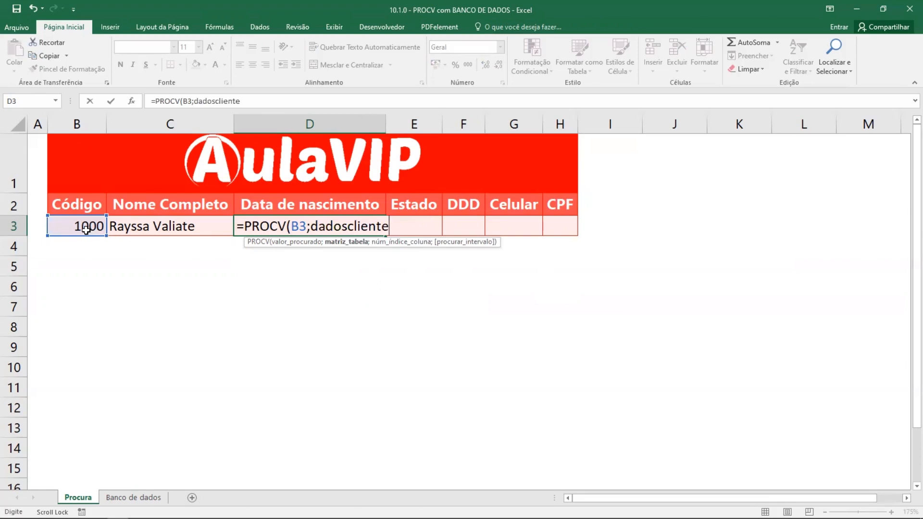
{"action": "type", "text": ";"}
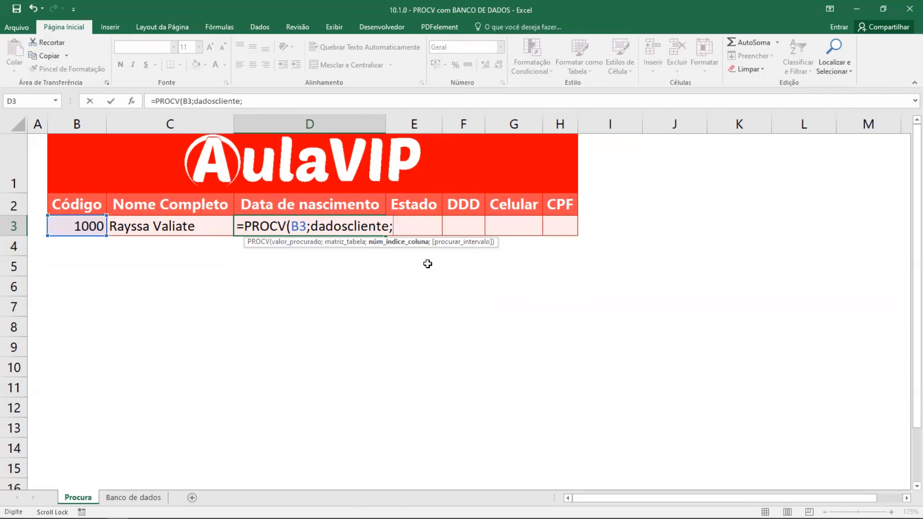
{"action": "type", "text": "3)"}
{"action": "key", "text": "Return"}
Format the birth date in D3 as Data Abreviada and centre it horizontally.
{"action": "left_click", "coordinate": [267, 220]}
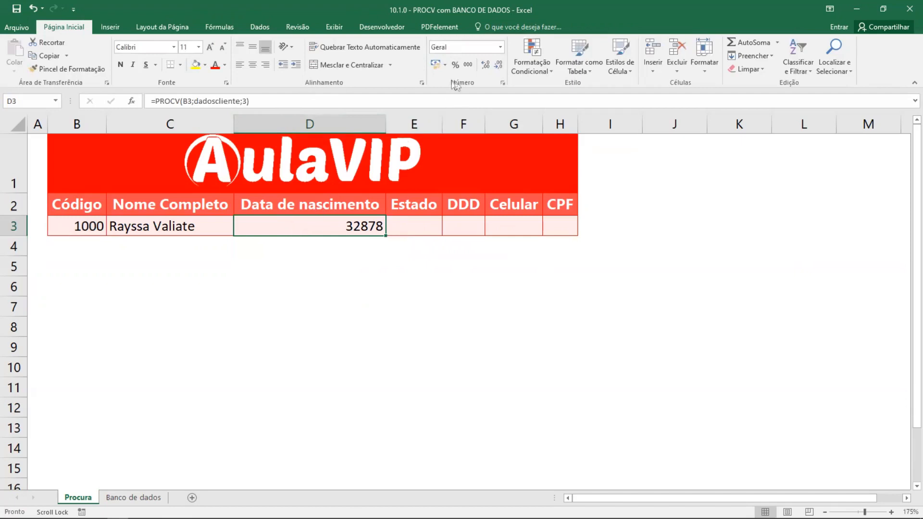
{"action": "left_click", "coordinate": [501, 47]}
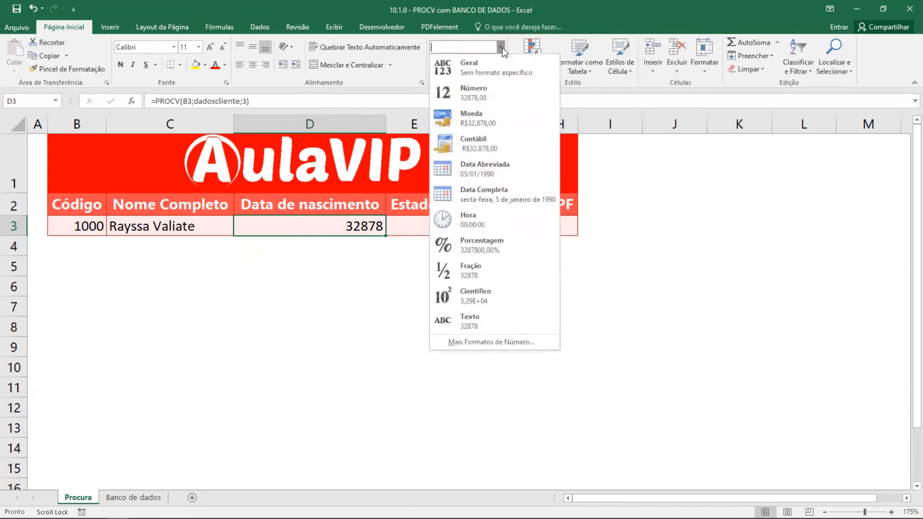
{"action": "left_click", "coordinate": [485, 170]}
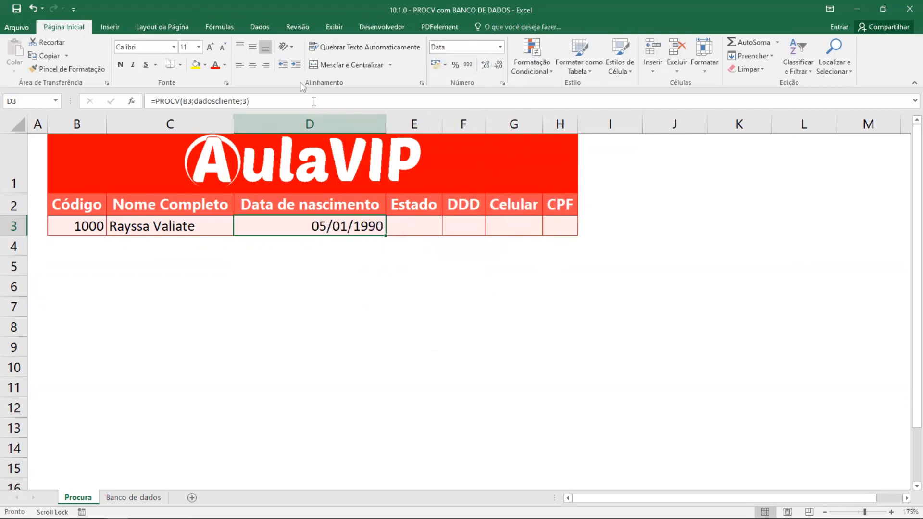
{"action": "left_click", "coordinate": [253, 64]}
Start a PROCV formula in the Estado cell E3 with B3 as the lookup value.
{"action": "left_click", "coordinate": [418, 230]}
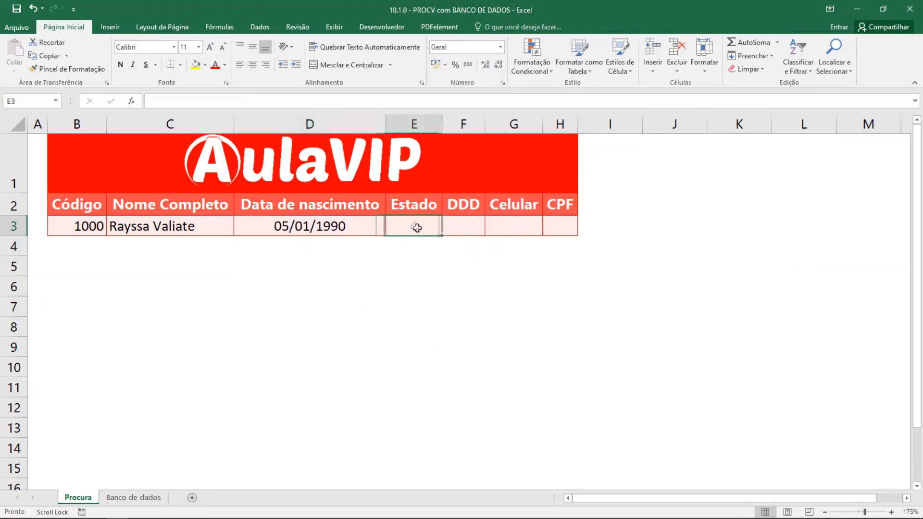
{"action": "type", "text": "="}
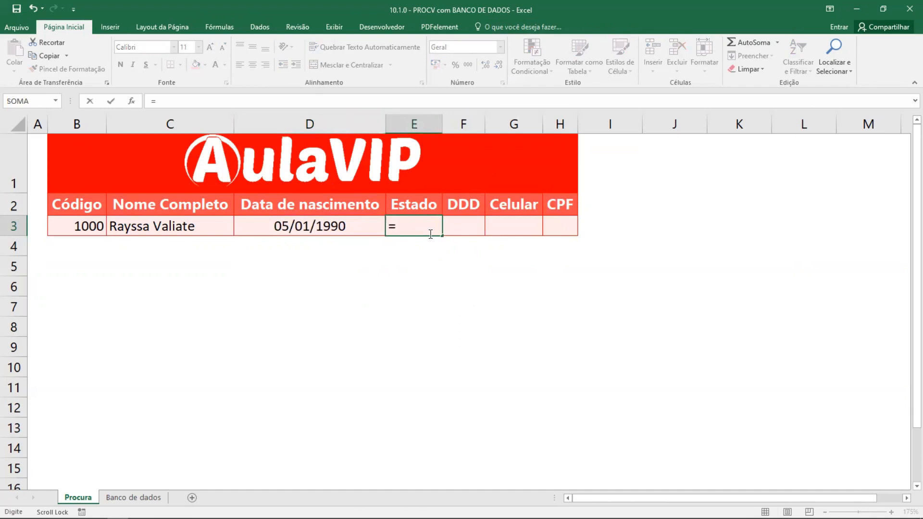
{"action": "type", "text": "pro"}
{"action": "key", "text": "Down"}
{"action": "key", "text": "Down"}
{"action": "key", "text": "Down"}
{"action": "key", "text": "Down"}
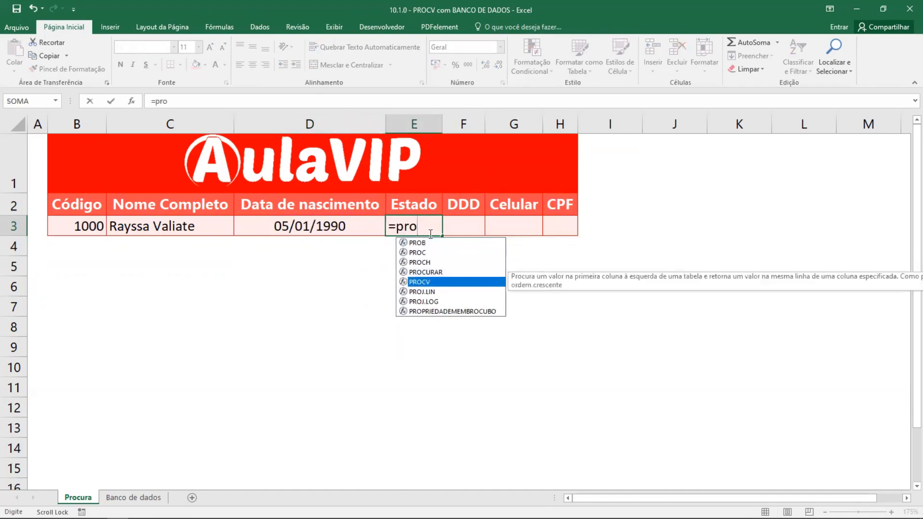
{"action": "key", "text": "Tab"}
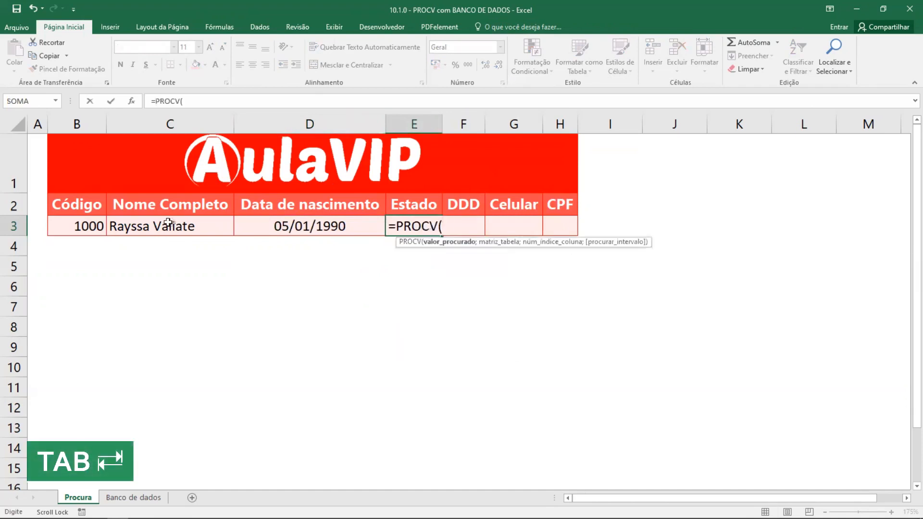
{"action": "left_click", "coordinate": [92, 229]}
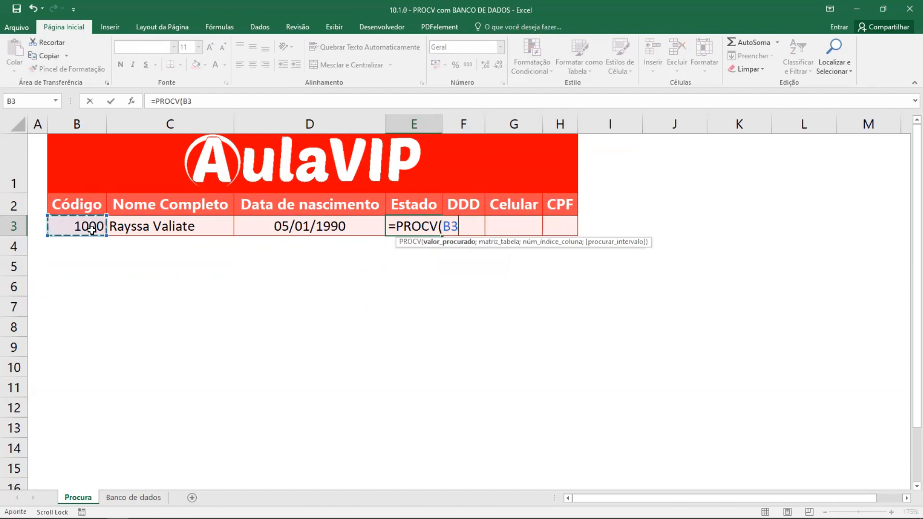
{"action": "type", "text": ";"}
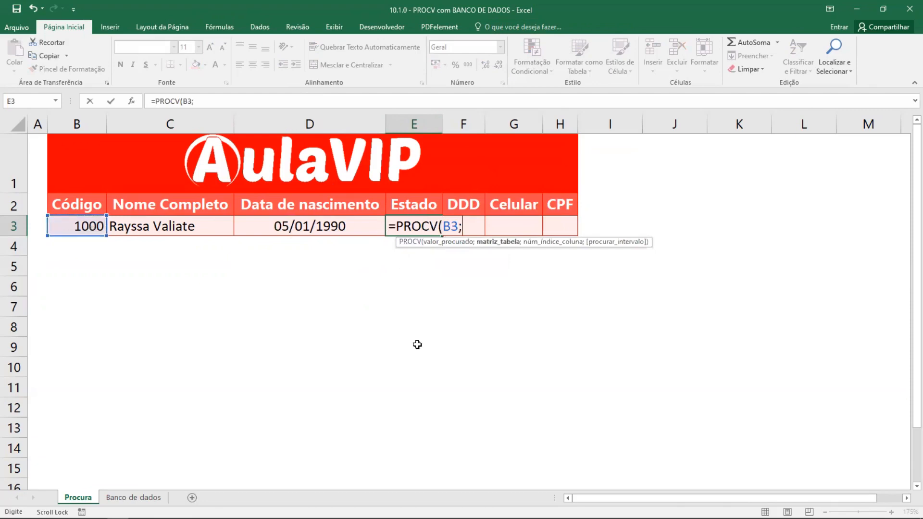
Complete the PROCV formula in E3 with dadoscliente as the table and column index 4, and widen column E to fit the state.
{"action": "type", "text": "da"}
{"action": "key", "text": "Tab"}
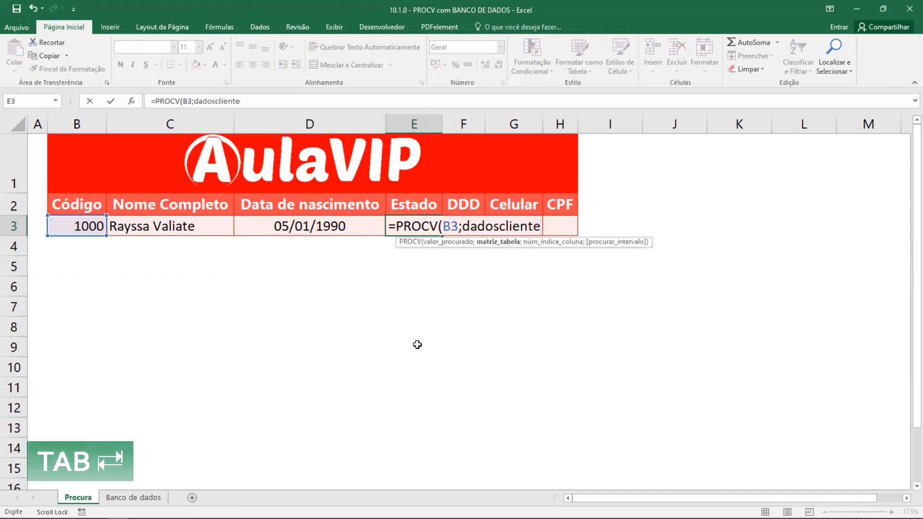
{"action": "type", "text": ";"}
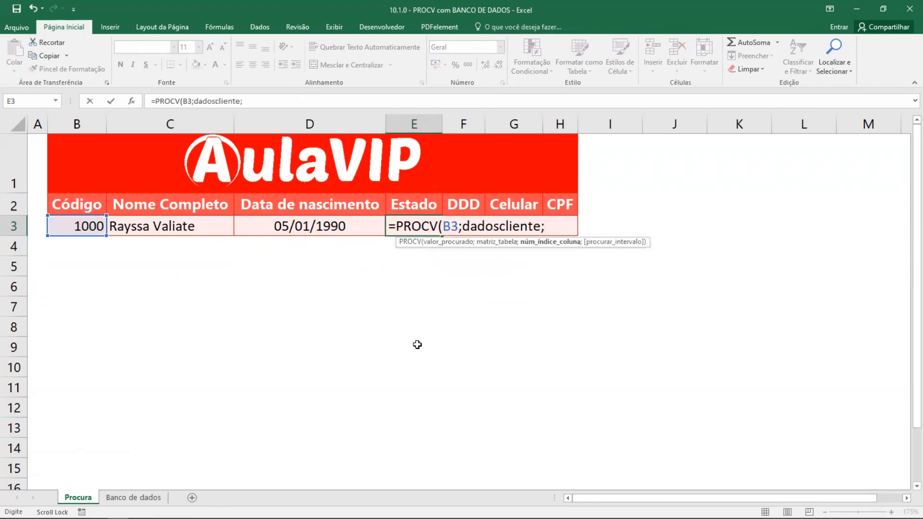
{"action": "type", "text": "4)"}
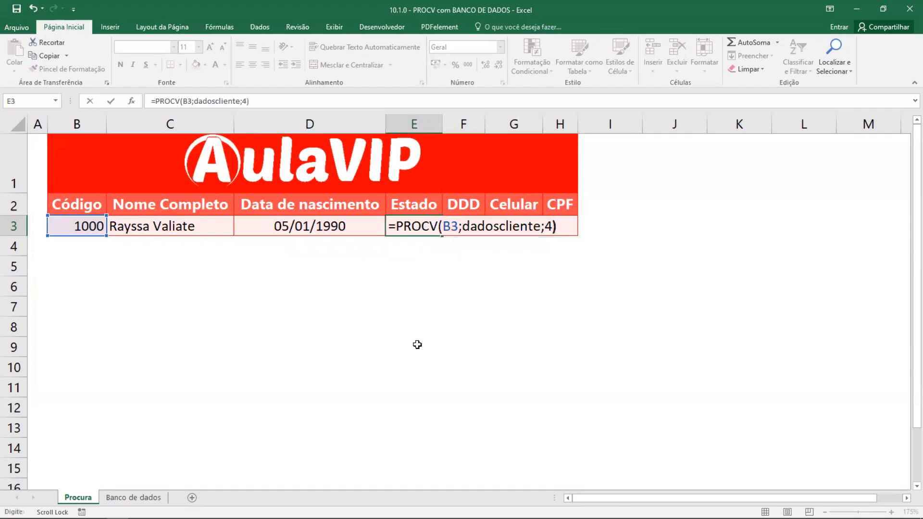
{"action": "key", "text": "Return"}
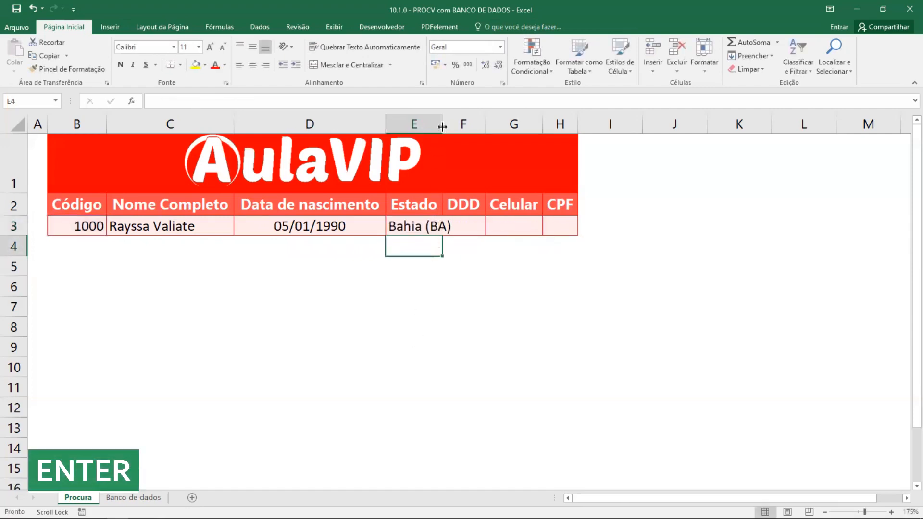
{"action": "left_click_drag", "start_coordinate": [442, 124], "coordinate": [457, 124]}
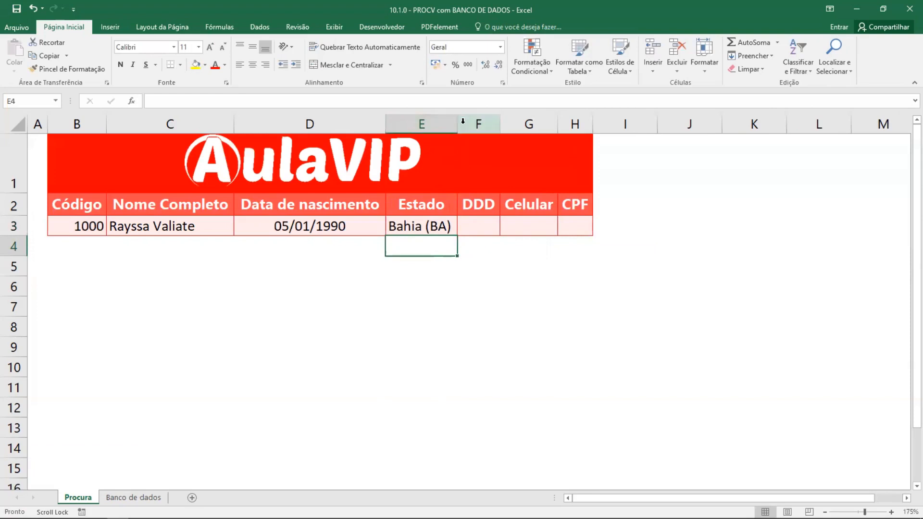
Start a PROCV formula in the DDD cell F3 with B3 as the lookup value.
{"action": "left_click", "coordinate": [484, 228]}
{"action": "type", "text": "="}
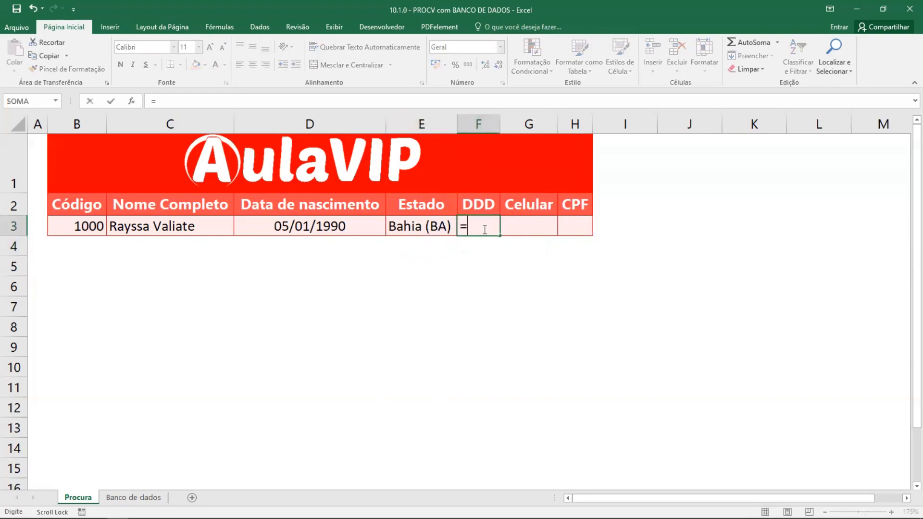
{"action": "type", "text": "pro"}
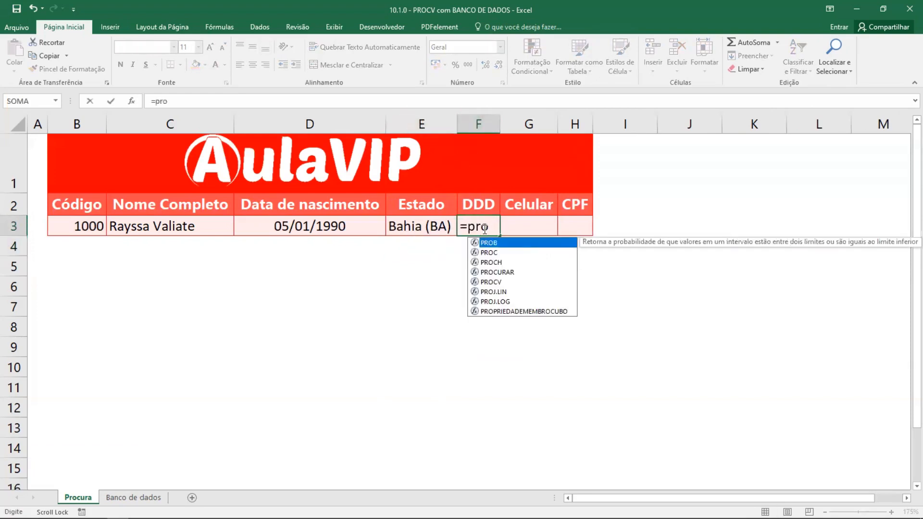
{"action": "key", "text": "Down"}
{"action": "key", "text": "Down"}
{"action": "key", "text": "Down"}
{"action": "key", "text": "Down"}
{"action": "key", "text": "Tab"}
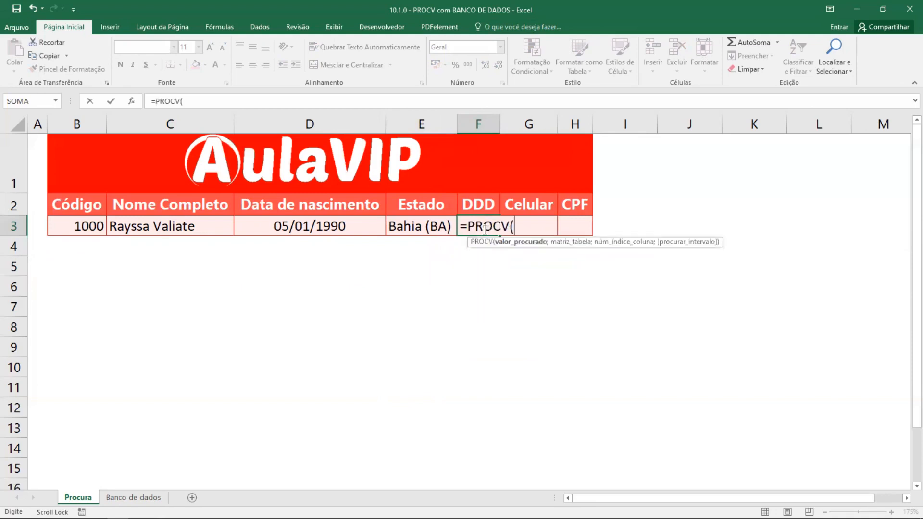
{"action": "left_click", "coordinate": [98, 232]}
{"action": "type", "text": ";"}
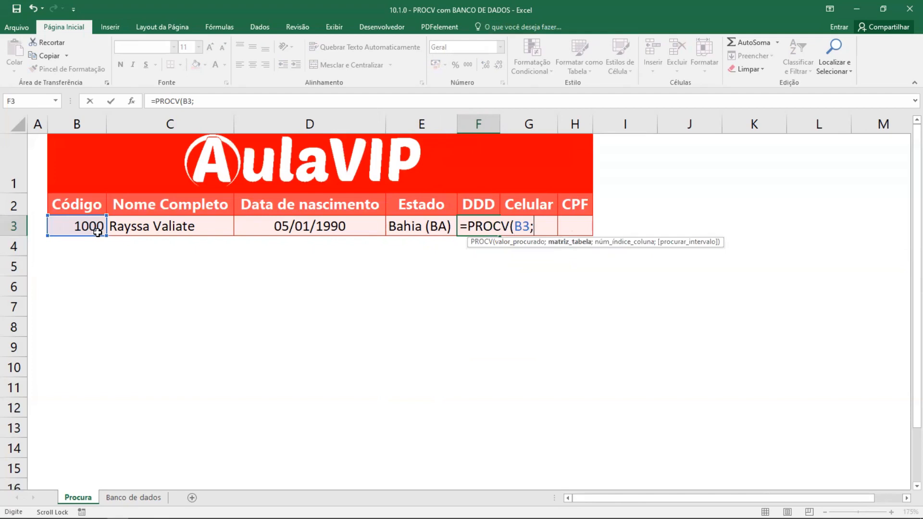
Complete the PROCV formula in F3 with dadoscliente as the table and 5 as the column index.
{"action": "type", "text": "da"}
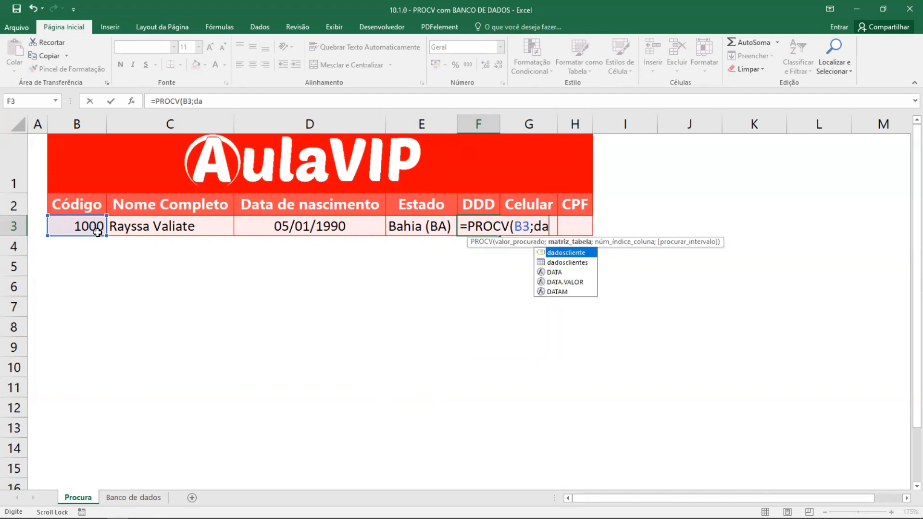
{"action": "key", "text": "Tab"}
{"action": "type", "text": ";"}
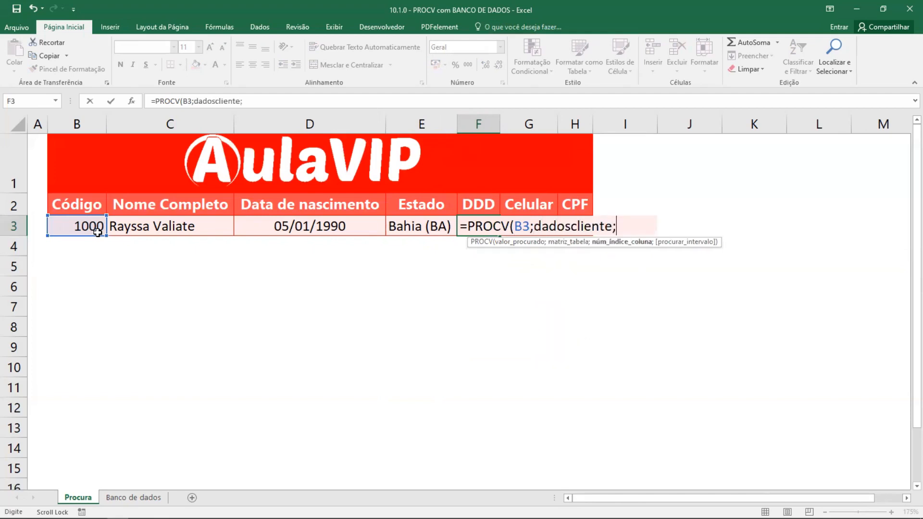
{"action": "type", "text": "5)"}
{"action": "key", "text": "Return"}
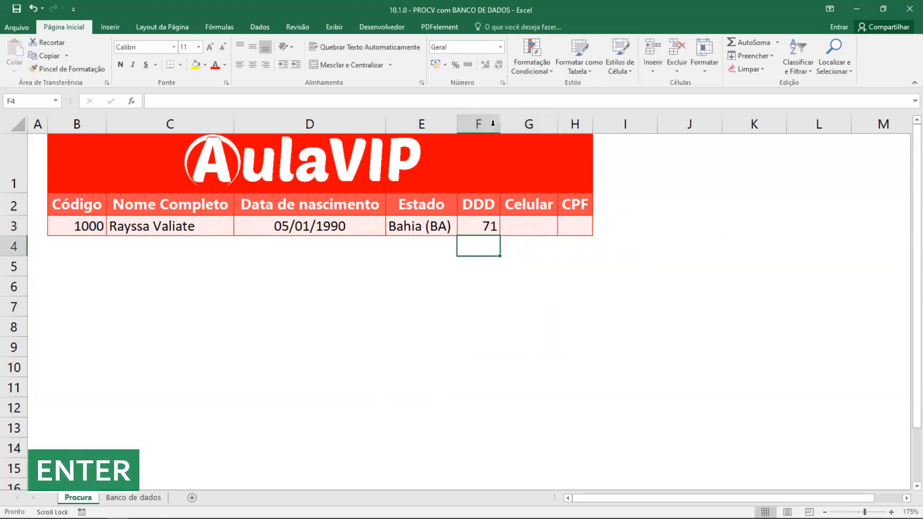
Start a PROCV formula in the Celular cell G3 with B3 as the lookup value.
{"action": "left_click", "coordinate": [525, 230]}
{"action": "type", "text": "="}
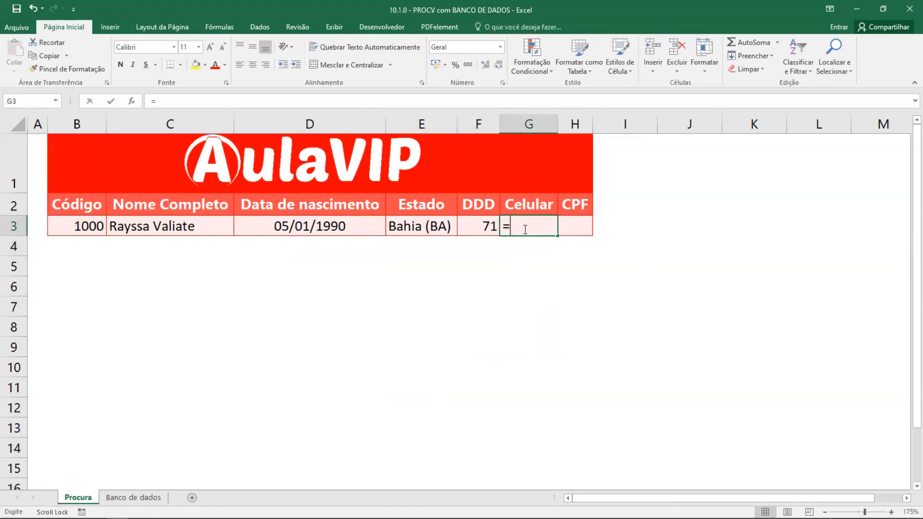
{"action": "type", "text": "pro"}
{"action": "key", "text": "Down"}
{"action": "key", "text": "Down"}
{"action": "key", "text": "Down"}
{"action": "key", "text": "Tab"}
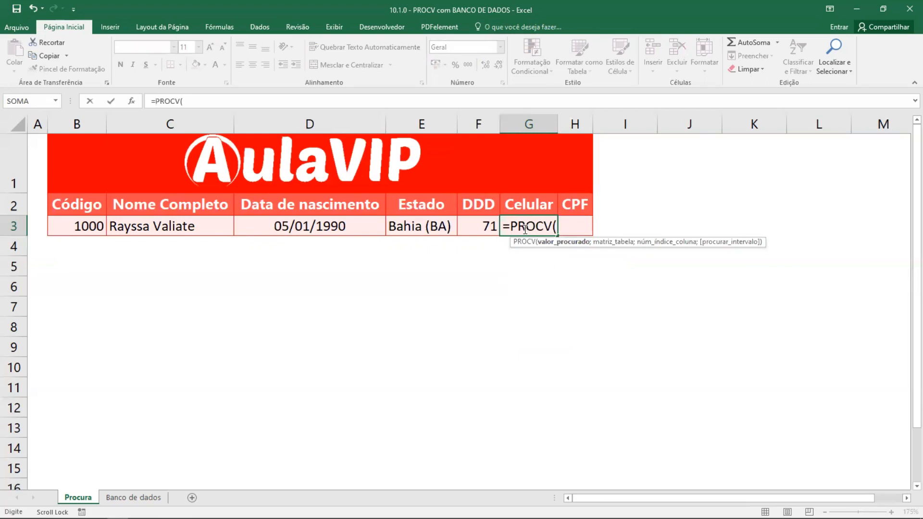
{"action": "left_click", "coordinate": [103, 227]}
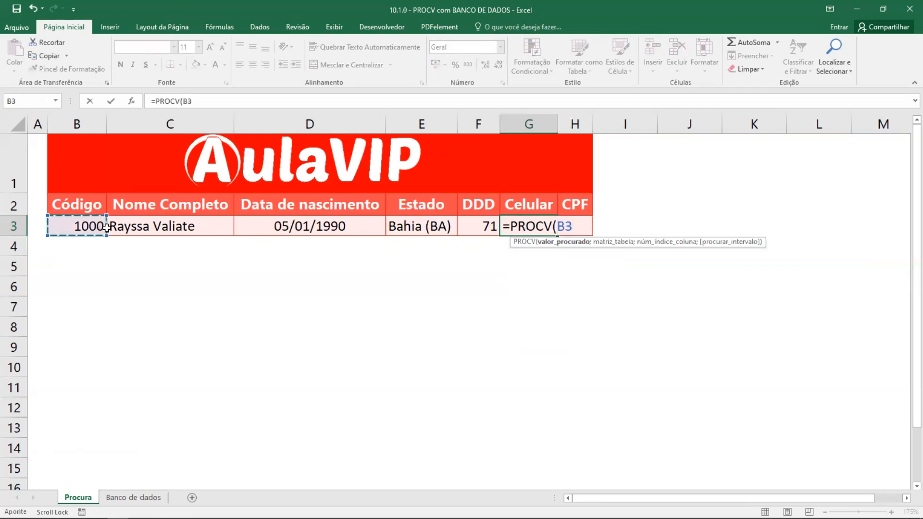
{"action": "type", "text": ";"}
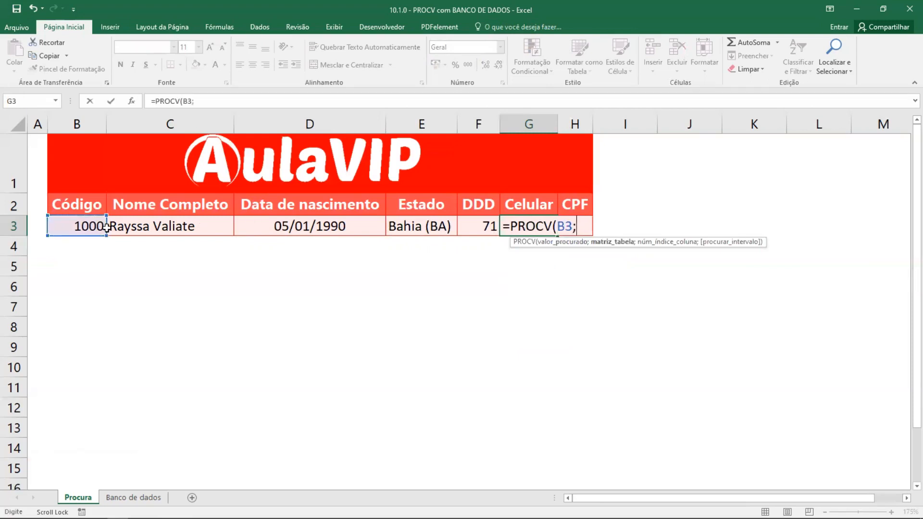
Complete the PROCV formula in G3 with dadoscliente as the table and 6 as the column index.
{"action": "type", "text": "da"}
{"action": "key", "text": "Tab"}
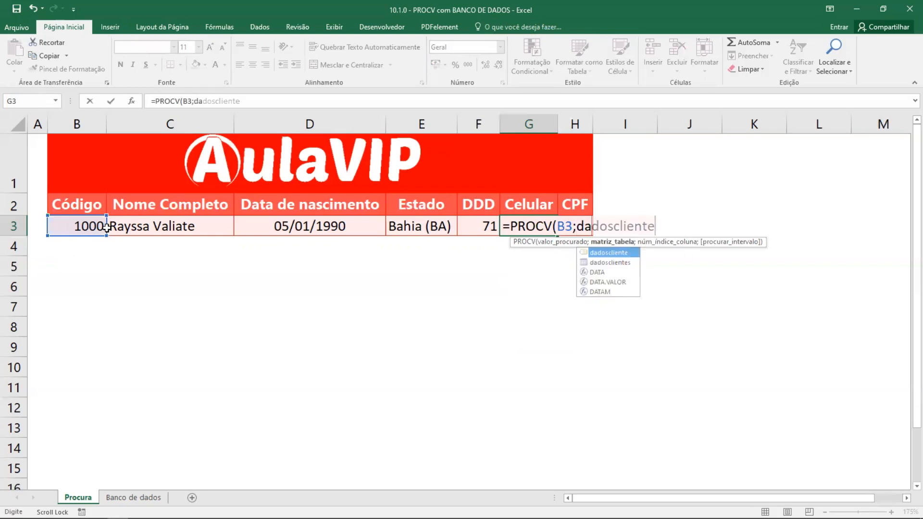
{"action": "type", "text": "."}
{"action": "key", "text": "BackSpace"}
{"action": "type", "text": ";6"}
{"action": "key", "text": "Return"}
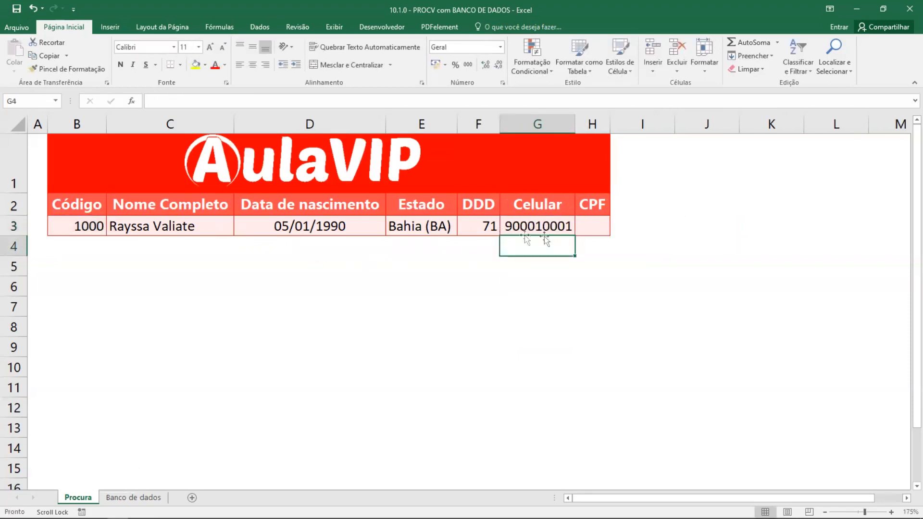
Start a PROCV formula in the CPF cell H3 with B3 as the lookup value.
{"action": "left_click", "coordinate": [592, 228]}
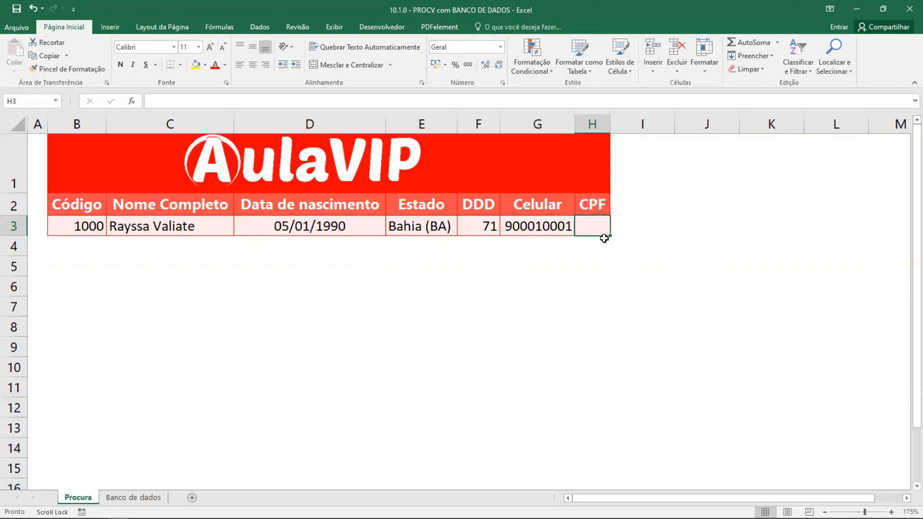
{"action": "type", "text": "="}
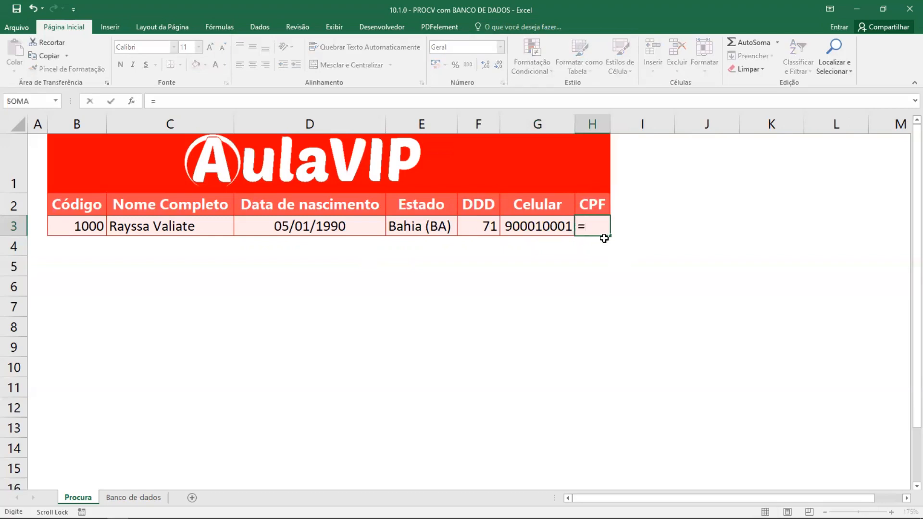
{"action": "type", "text": "pro"}
{"action": "key", "text": "Down"}
{"action": "key", "text": "Down"}
{"action": "key", "text": "Down"}
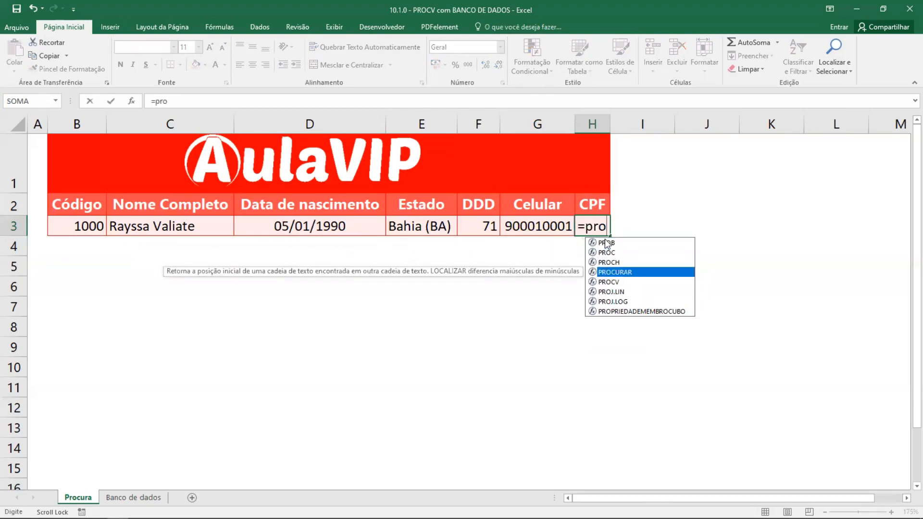
{"action": "key", "text": "Down"}
{"action": "key", "text": "Tab"}
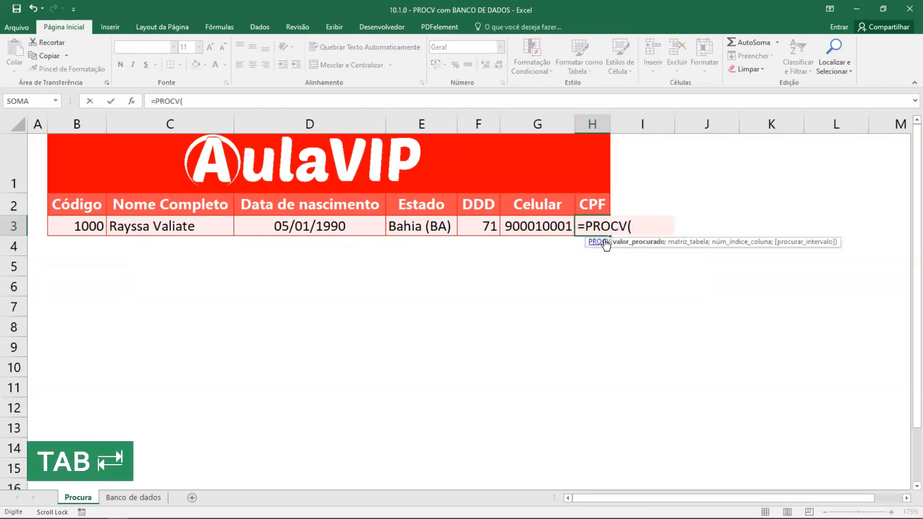
{"action": "left_click", "coordinate": [75, 230]}
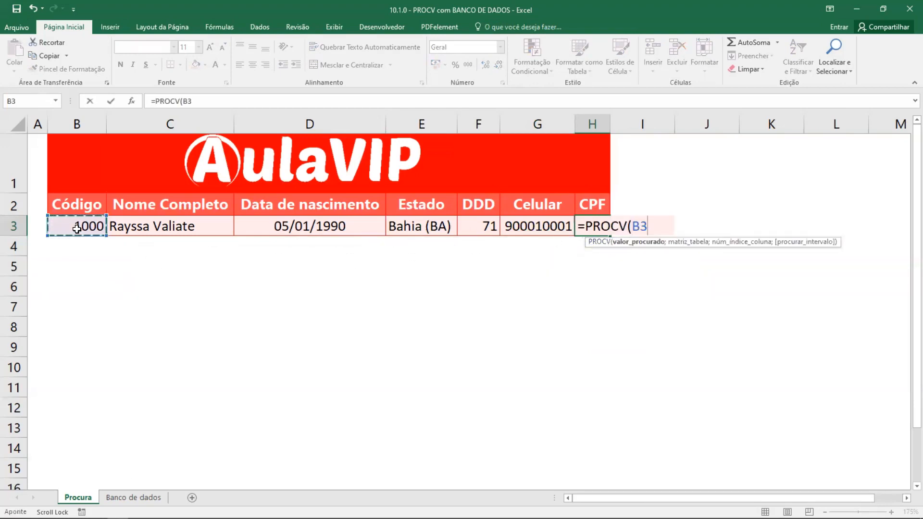
{"action": "type", "text": ";"}
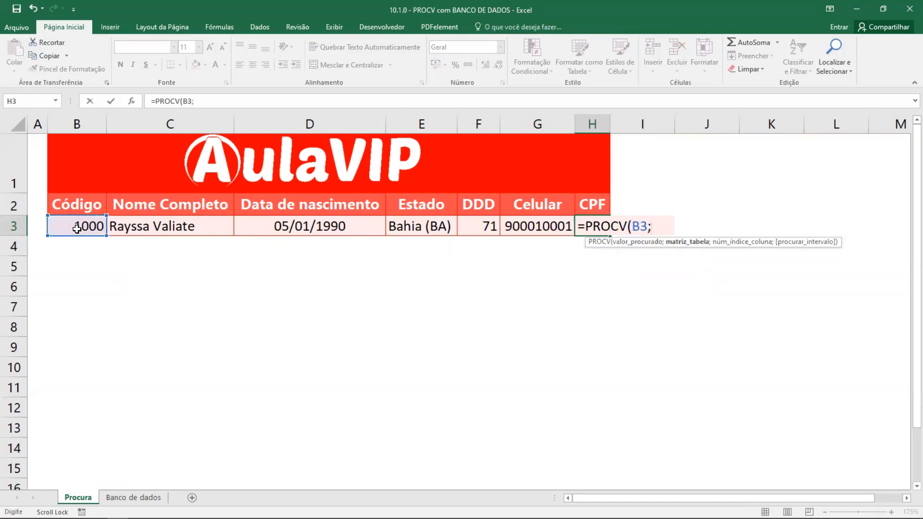
Complete the PROCV formula in H3 with dadoscliente as the table and column index 7, and widen column H to fit the CPF.
{"action": "type", "text": "da"}
{"action": "key", "text": "Tab"}
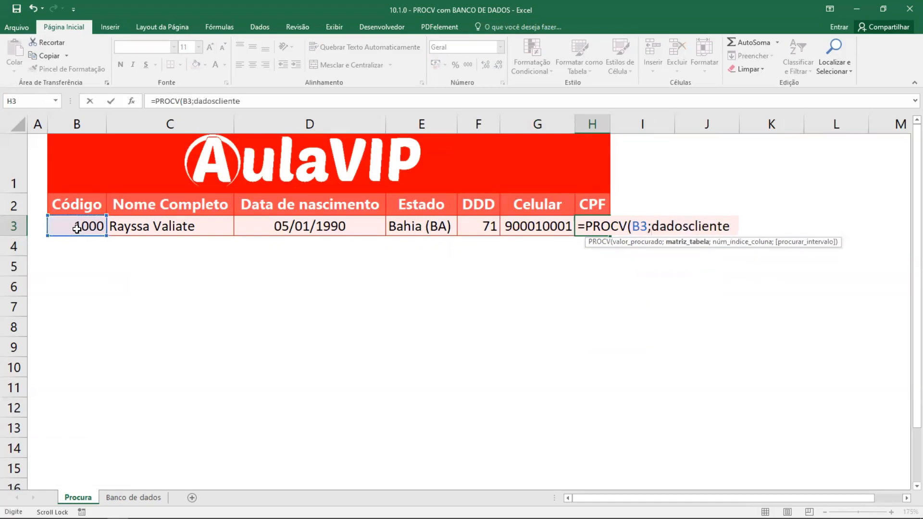
{"action": "type", "text": ";"}
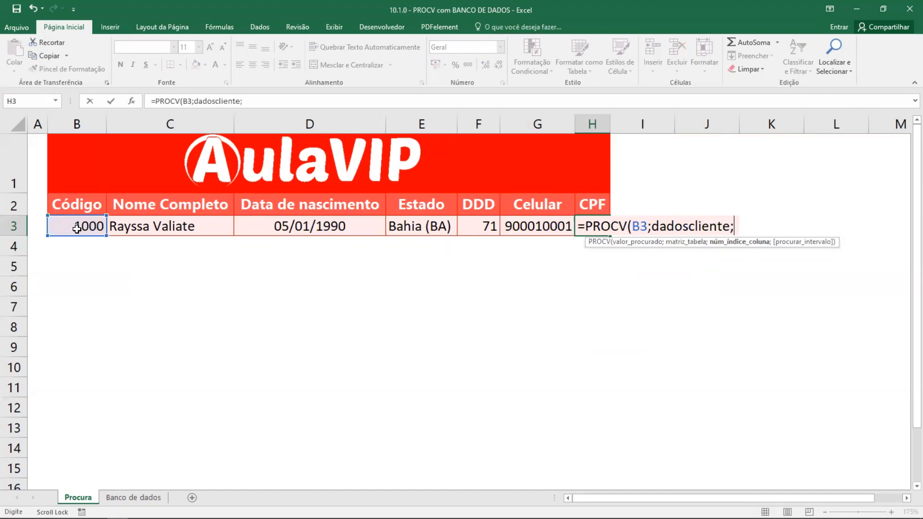
{"action": "type", "text": "7"}
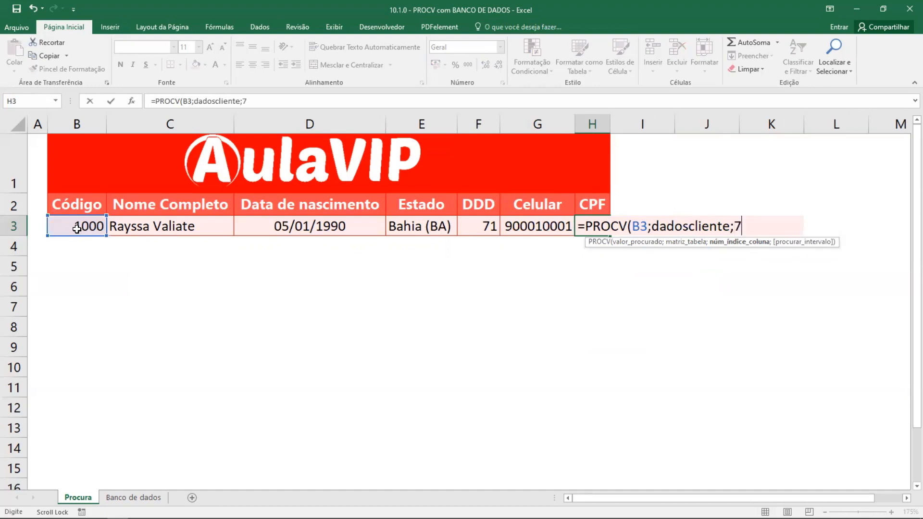
{"action": "type", "text": ")"}
{"action": "key", "text": "Return"}
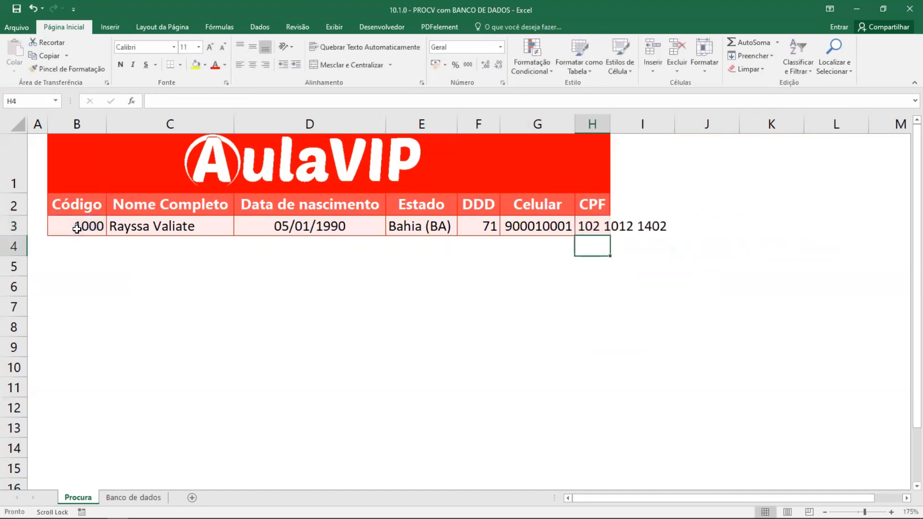
{"action": "left_click_drag", "start_coordinate": [610, 124], "coordinate": [675, 124]}
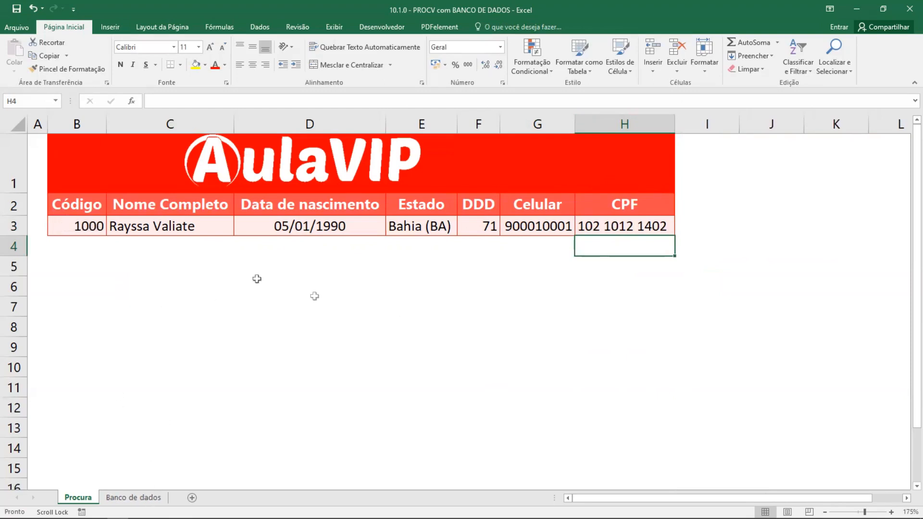
Test the lookups with a different client code in B3 and widen the Estado column to fit its content.
{"action": "left_click_drag", "start_coordinate": [85, 235], "coordinate": [628, 226]}
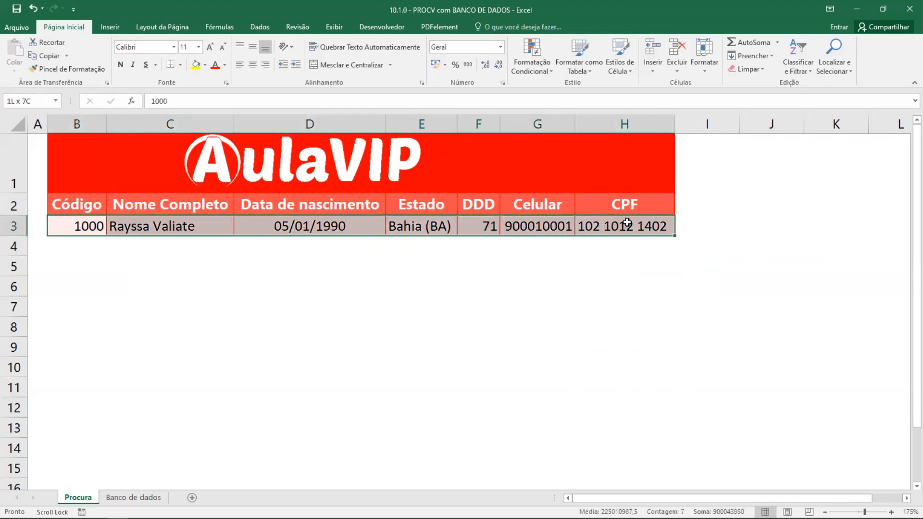
{"action": "left_click", "coordinate": [330, 271]}
{"action": "left_click", "coordinate": [77, 229]}
{"action": "type", "text": "200"}
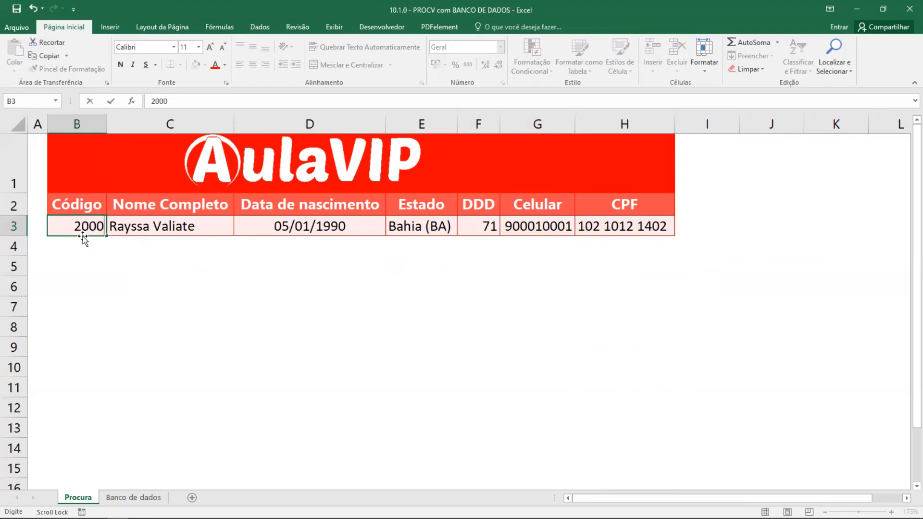
{"action": "key", "text": "Return"}
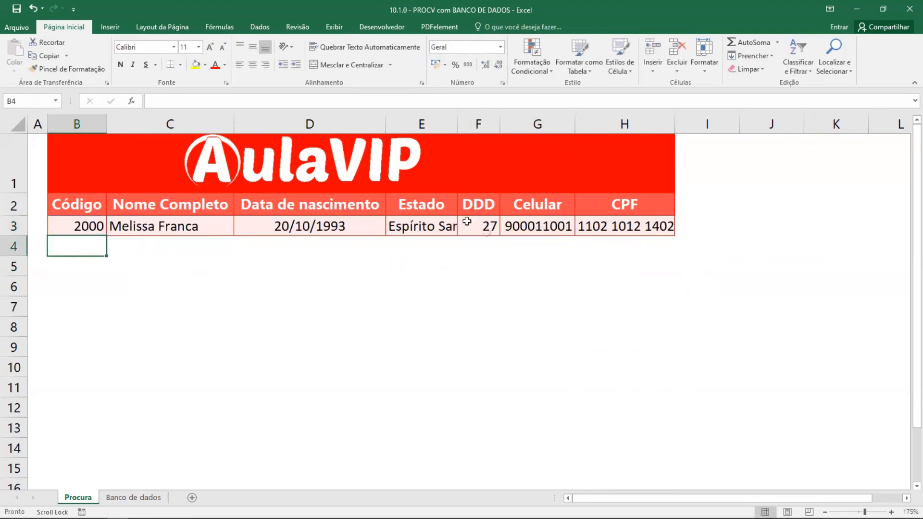
{"action": "double_click", "coordinate": [457, 124]}
{"action": "left_click", "coordinate": [435, 279]}
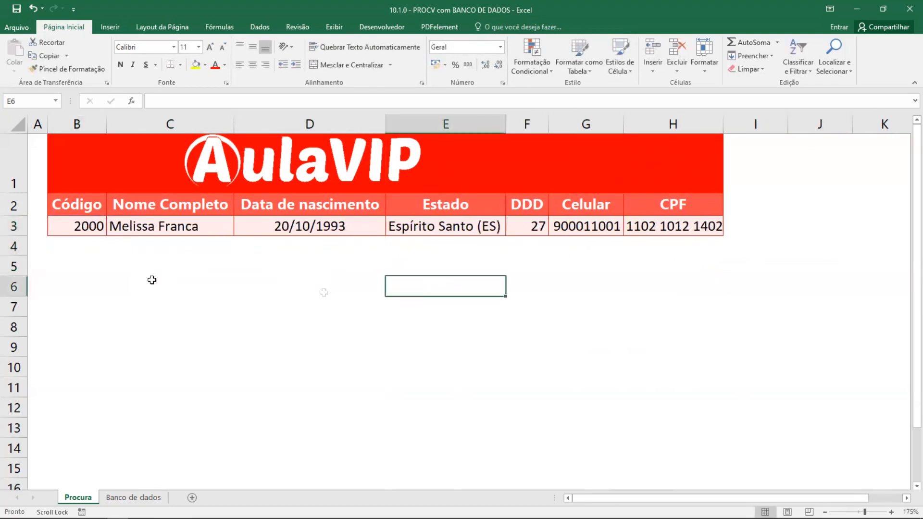
Replace the client code in B3 with another existing one to test the row 3 lookups again.
{"action": "left_click", "coordinate": [63, 228]}
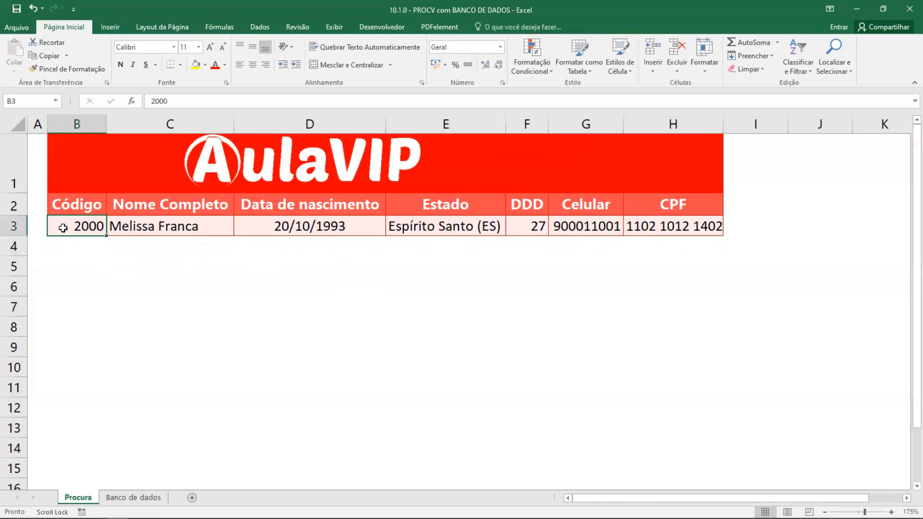
{"action": "type", "text": "100"}
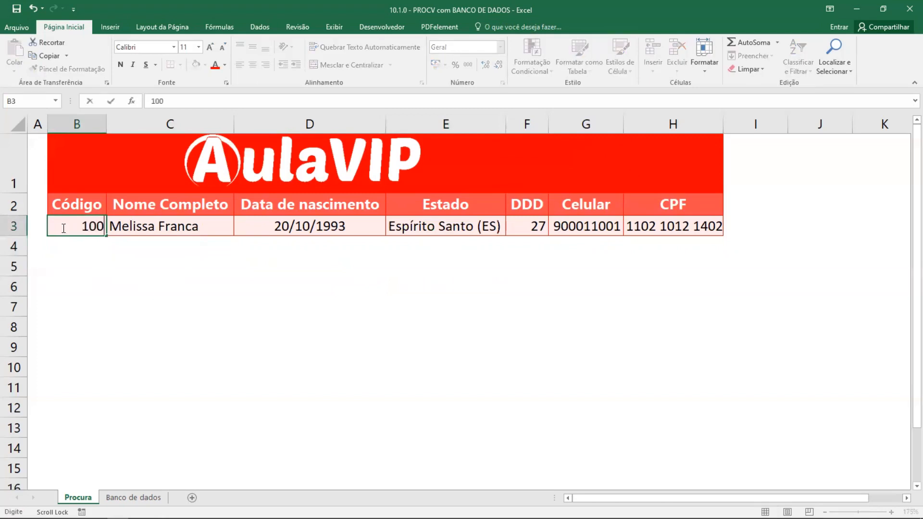
{"action": "type", "text": "5"}
{"action": "key", "text": "Return"}
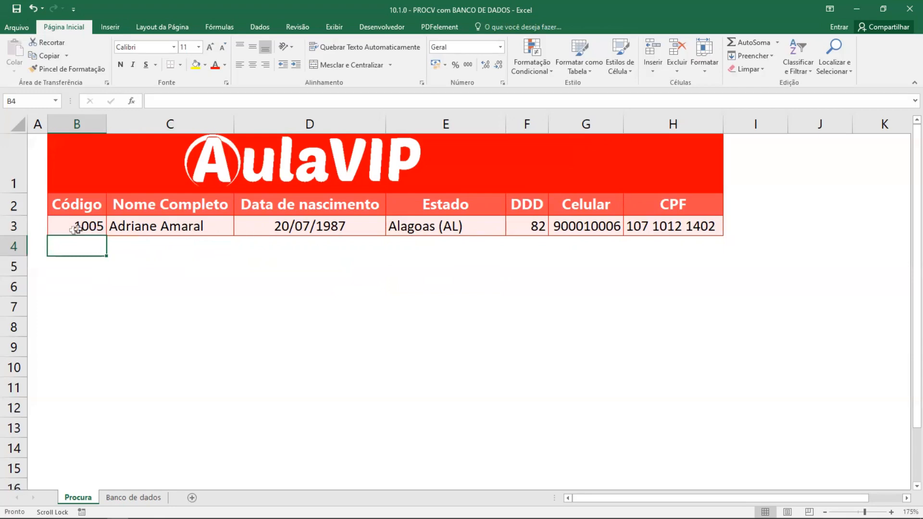
Compare the looked-up client with row 10 of the Banco de dados sheet, then return to Procura and select B1:H3.
{"action": "left_click", "coordinate": [134, 497]}
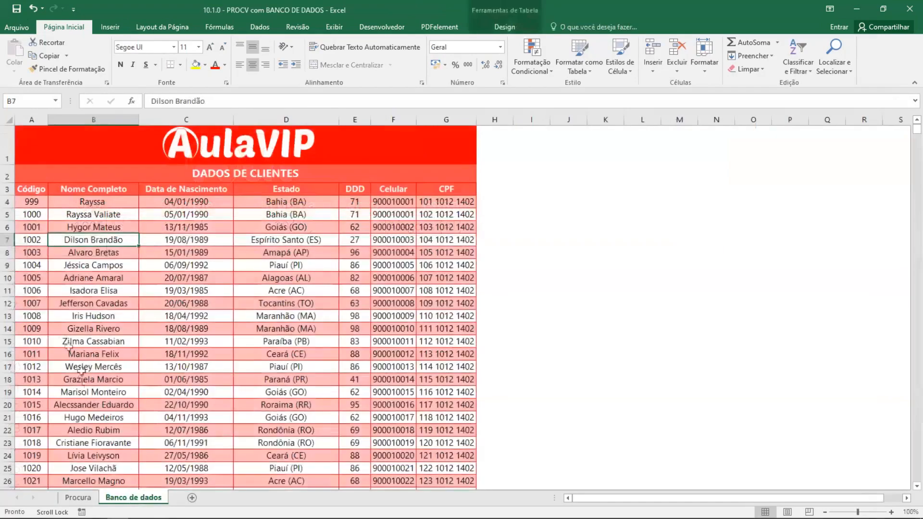
{"action": "left_click", "coordinate": [7, 278]}
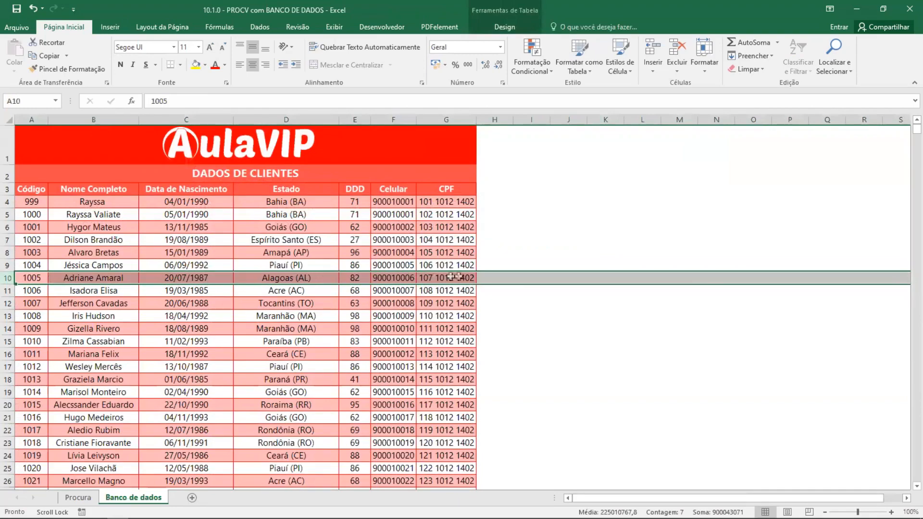
{"action": "left_click", "coordinate": [78, 498]}
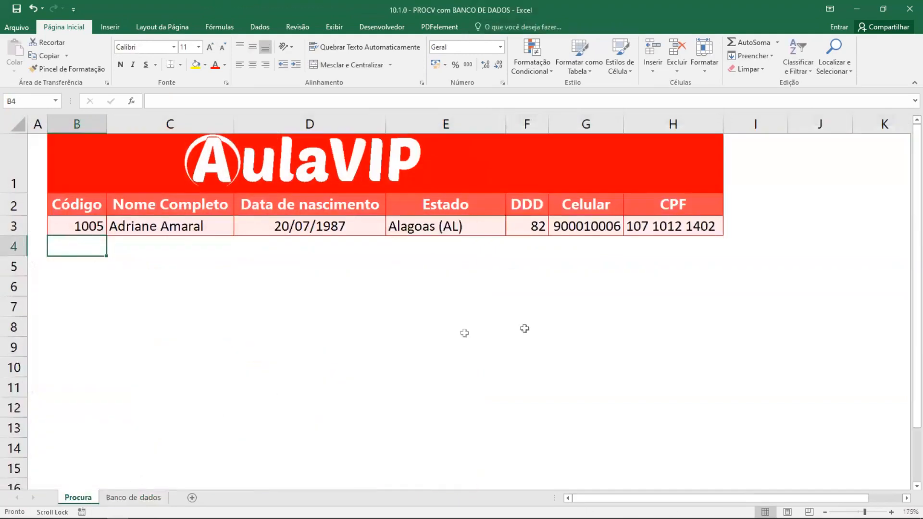
{"action": "mouse_move", "coordinate": [78, 161]}
{"action": "left_mouse_down"}
{"action": "mouse_move", "coordinate": [82, 204]}
{"action": "mouse_move", "coordinate": [97, 226]}
{"action": "mouse_move", "coordinate": [144, 227]}
{"action": "left_mouse_up"}
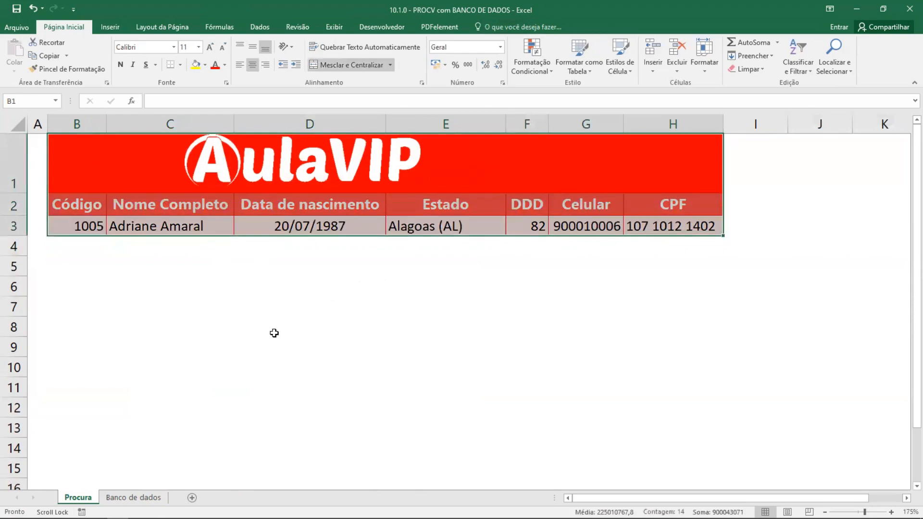